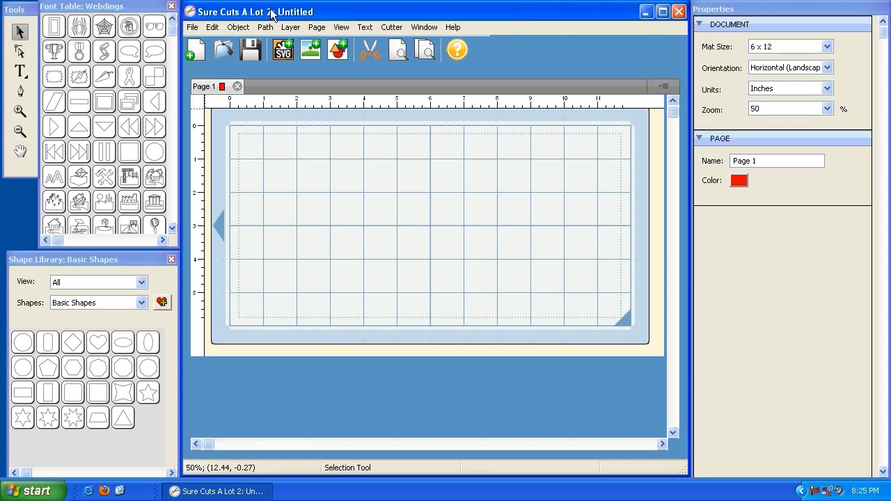
Activate the Type tool and set the text font to Impact.
left_click(19, 72)
left_click(712, 74)
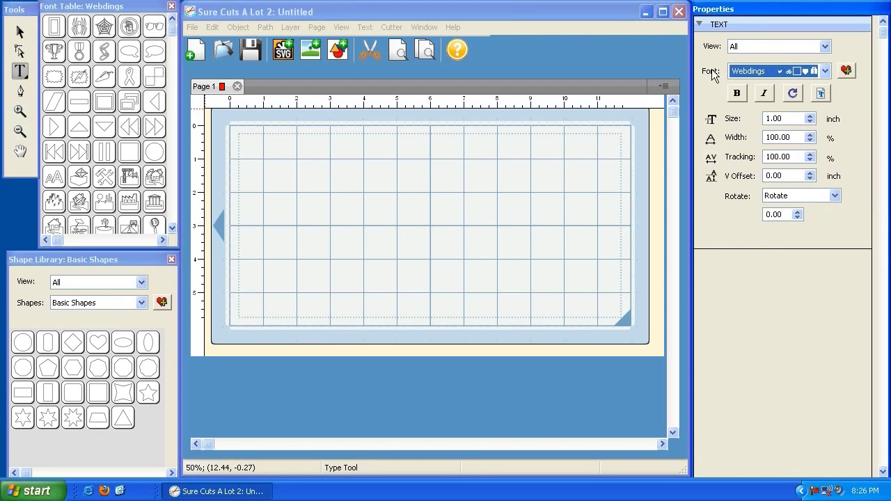
left_click(825, 72)
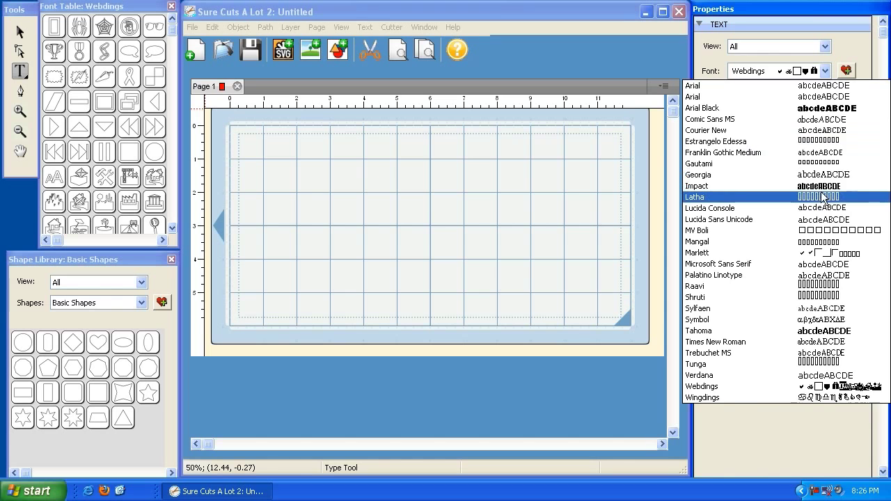
left_click(805, 9)
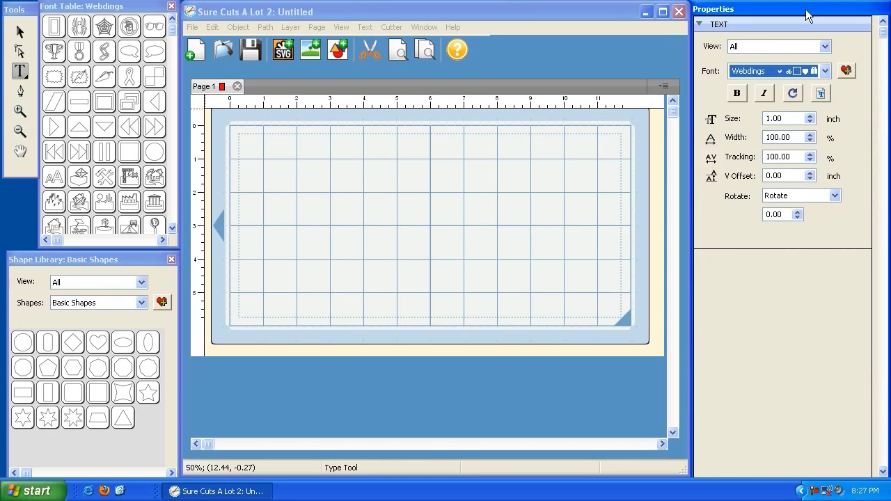
left_click(825, 72)
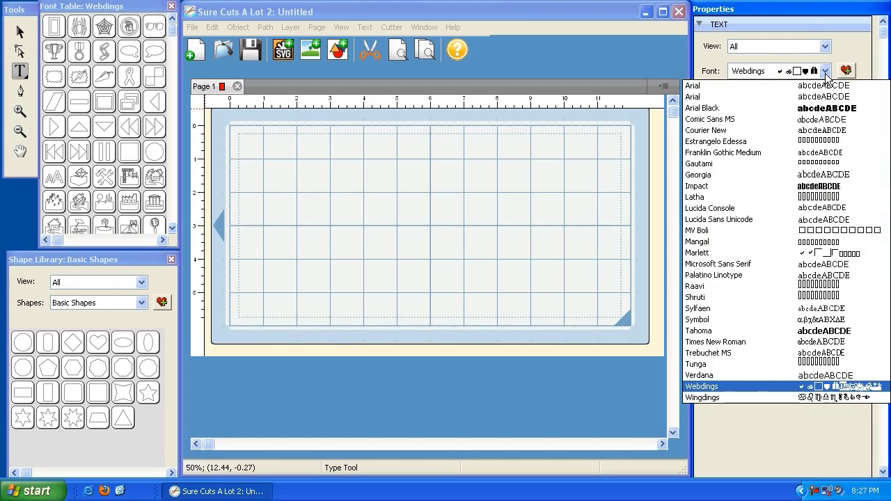
left_click(816, 187)
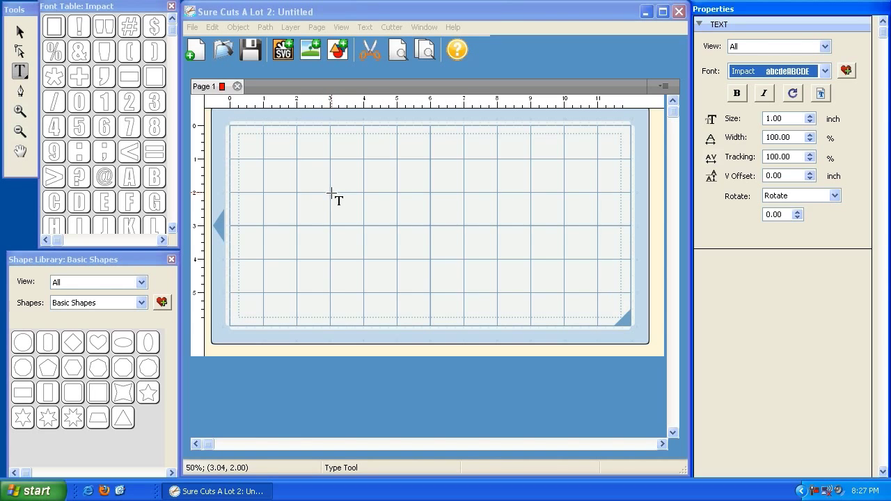
Place the text HOME on the mat about 2 inches across and 3 inches down, and select it as an object.
left_click(298, 227)
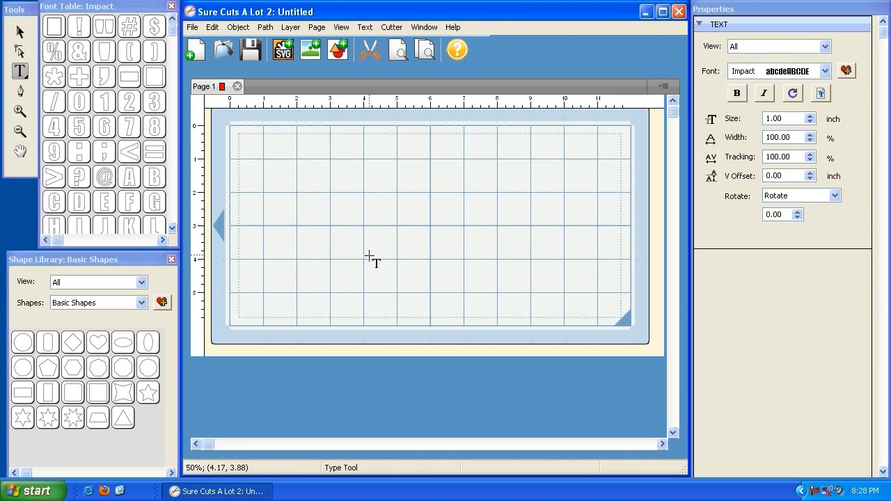
type("HOME")
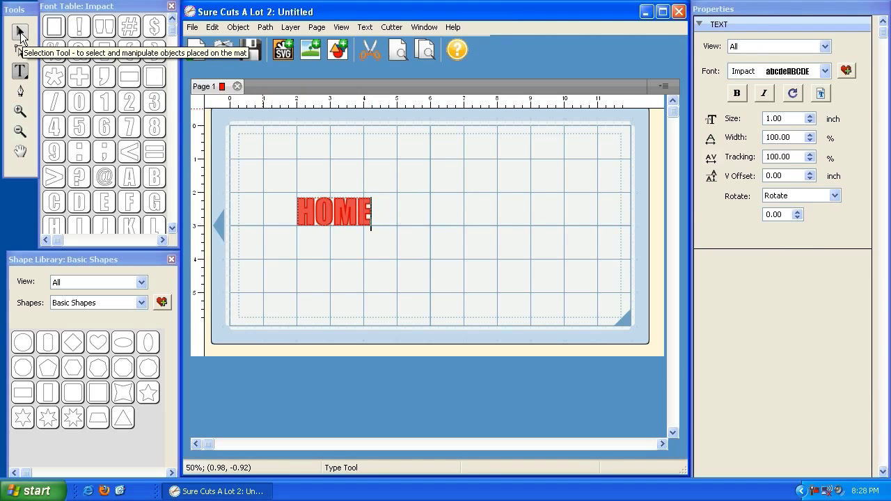
left_click(19, 33)
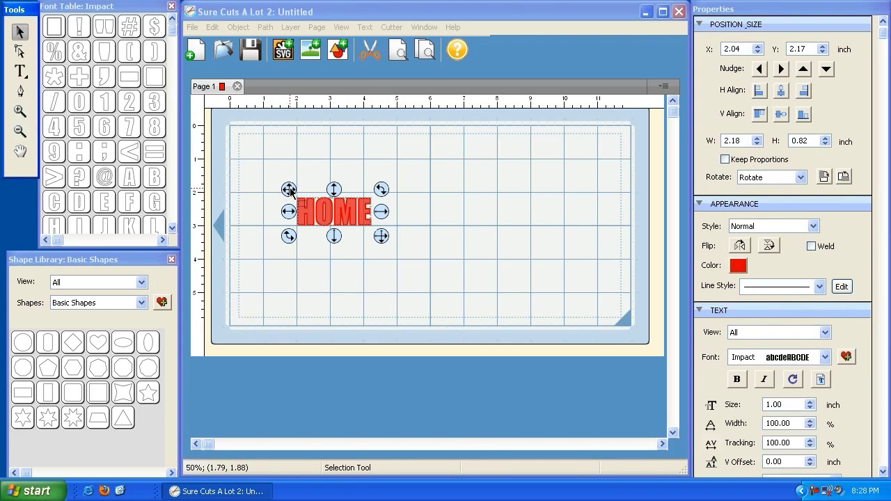
Move HOME to about X 3.10, Y 1.40 and enlarge it to about 5.95 by 2.25 inches.
left_click_drag(290, 192, 324, 166)
left_click_drag(416, 209, 541, 272)
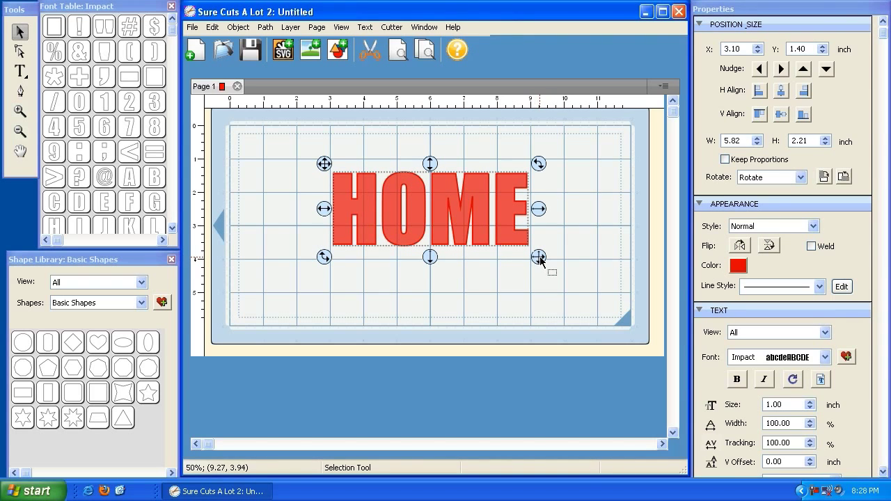
mouse_move(541, 261)
left_mouse_down()
mouse_move(508, 224)
mouse_move(501, 231)
mouse_move(575, 283)
mouse_move(465, 216)
mouse_move(505, 243)
mouse_move(495, 237)
mouse_move(507, 258)
mouse_move(490, 243)
mouse_move(565, 279)
mouse_move(545, 255)
mouse_move(572, 279)
mouse_move(559, 257)
mouse_move(534, 247)
mouse_move(544, 252)
left_mouse_up()
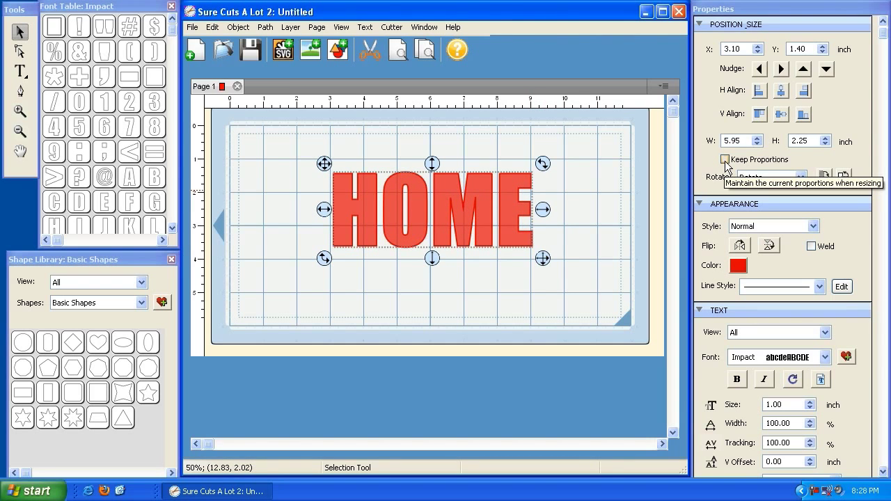
Move HOME to about X 2.27, Y 0.92 and enlarge it with Keep Proportions on to about 6.91 by 2.62 inches.
left_click_drag(324, 165, 297, 146)
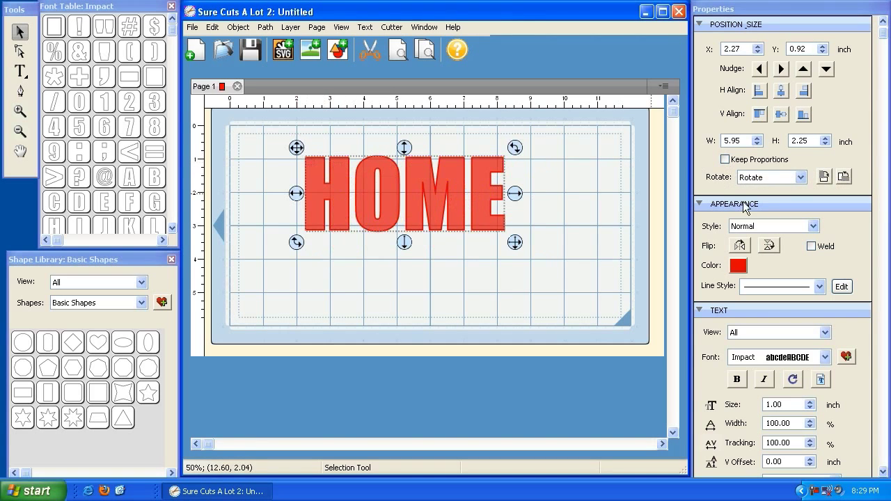
left_click(725, 159)
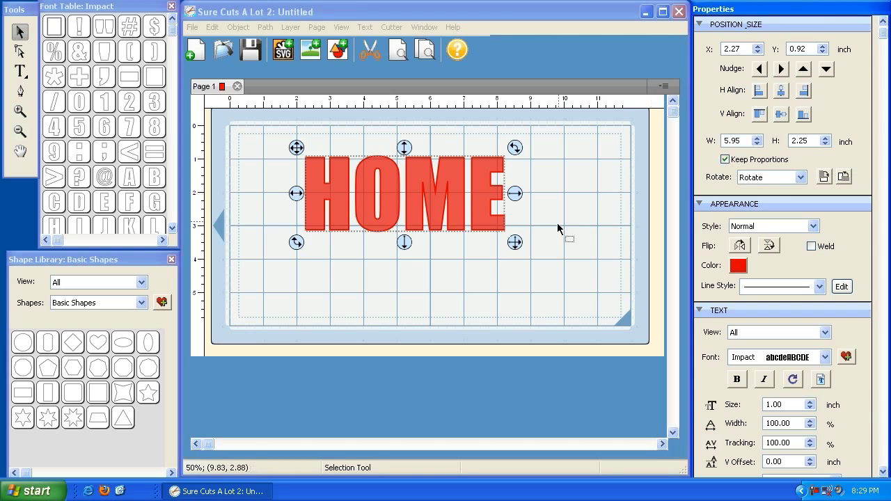
left_click_drag(514, 242, 535, 237)
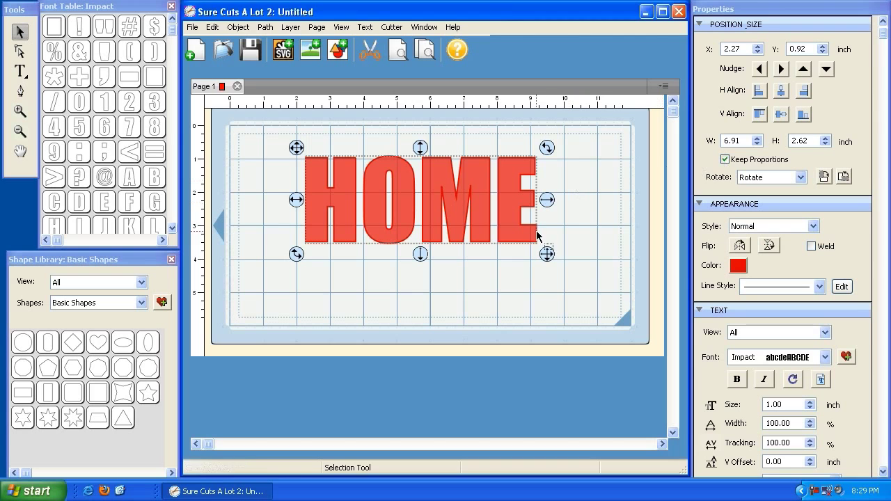
With Keep Proportions off, shrink HOME to about 5.43 by 2.06 inches and move it to about X 3.62, Y 0.71.
left_click(725, 160)
left_click_drag(547, 254, 498, 232)
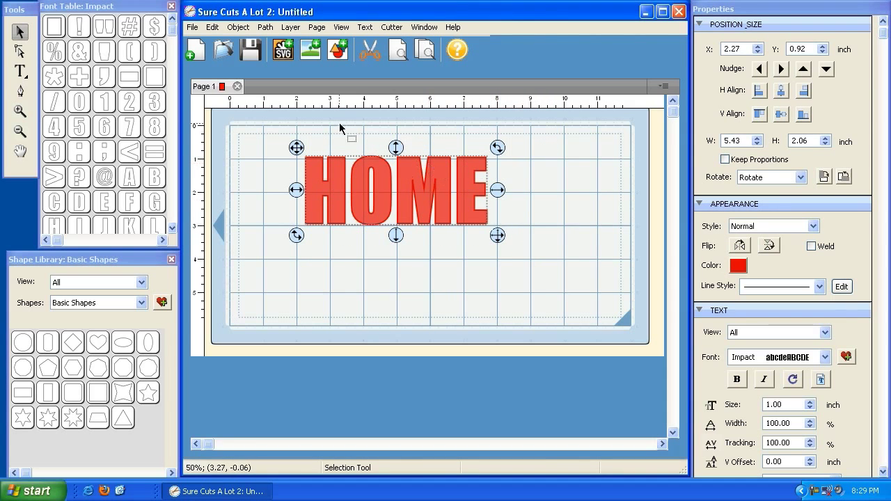
left_click_drag(296, 148, 341, 141)
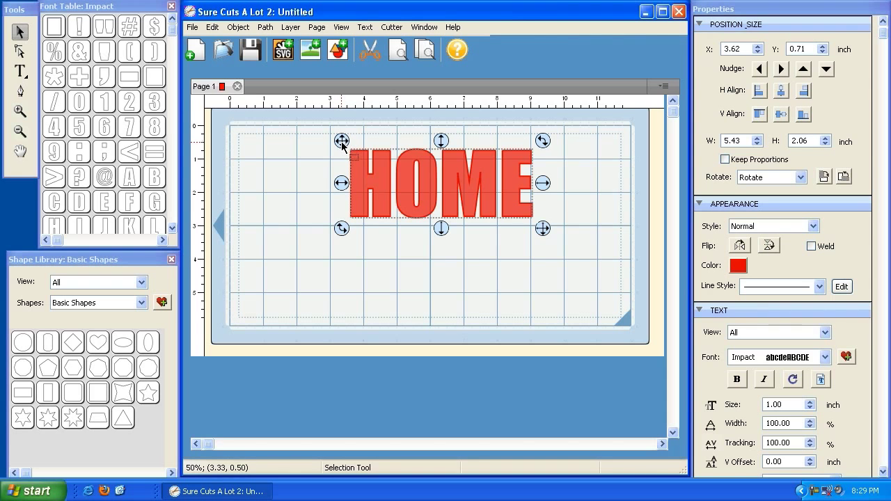
left_click_drag(342, 144, 342, 144)
Copy HOME, paste a duplicate, and separate the two so one sits below the other at about X 3.85, Y 3.32.
left_click(212, 26)
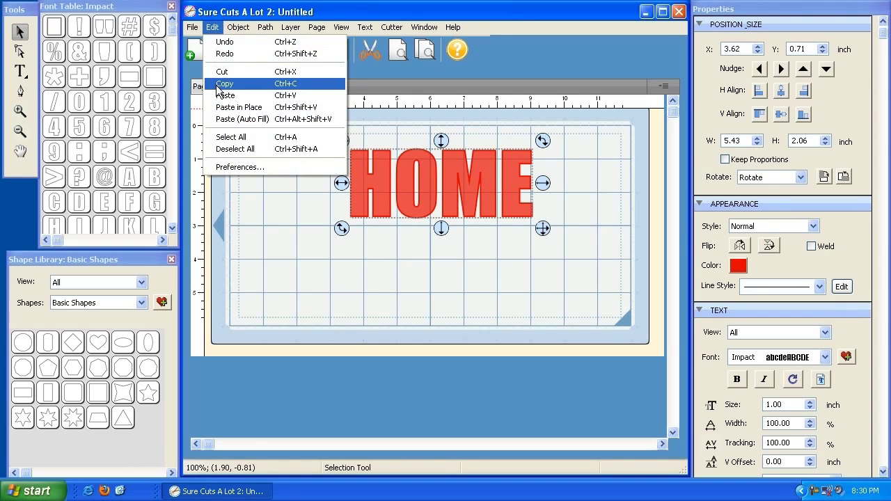
left_click(218, 84)
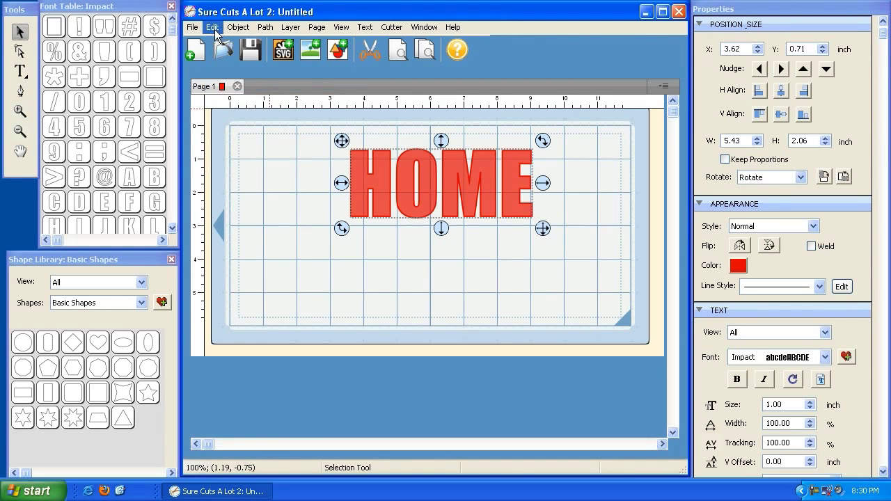
left_click(215, 28)
left_click(225, 95)
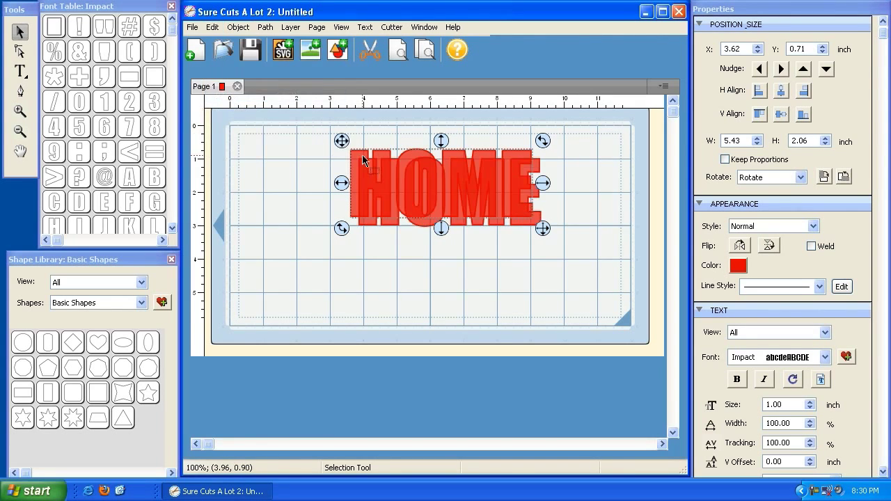
left_click_drag(341, 140, 349, 227)
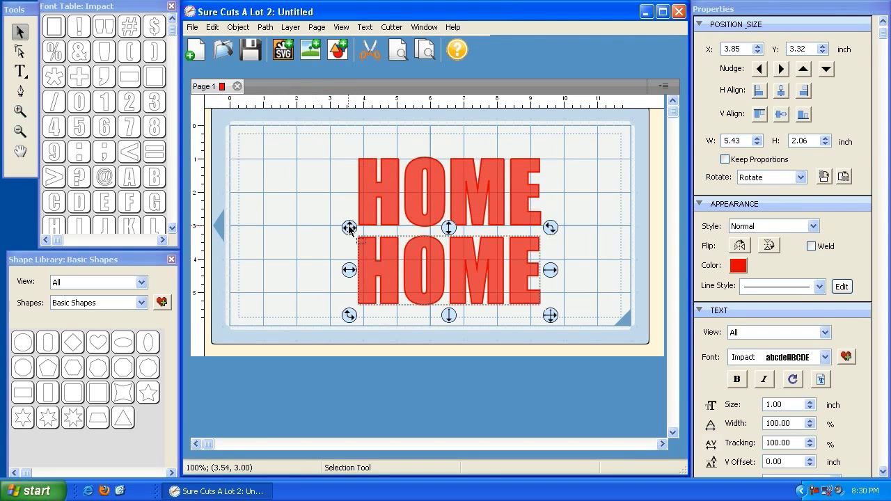
left_click(392, 200)
mouse_move(349, 148)
left_mouse_down()
mouse_move(314, 128)
mouse_move(351, 147)
left_mouse_up()
Undo the pasted HOME duplicate and the moves made after it.
key("ctrl+z")
key("ctrl+z")
key("ctrl+z")
key("ctrl+z")
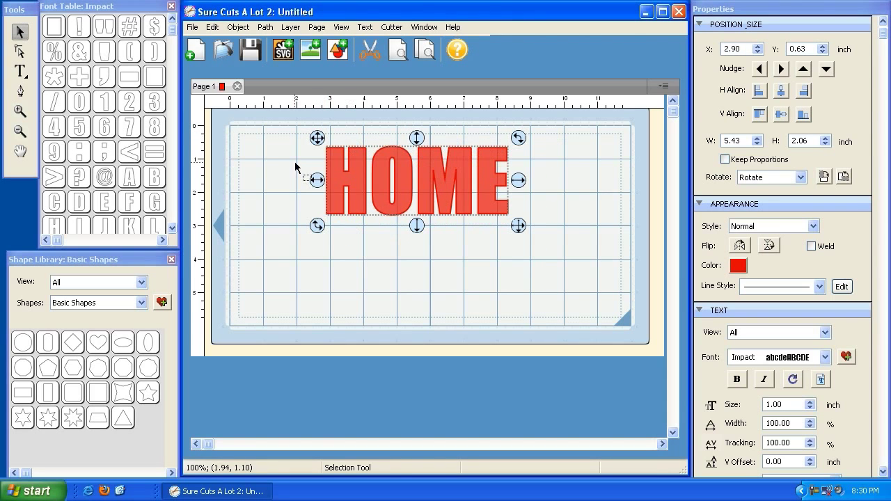
Move HOME straight down to about X 2.90, Y 1.09.
left_click(213, 29)
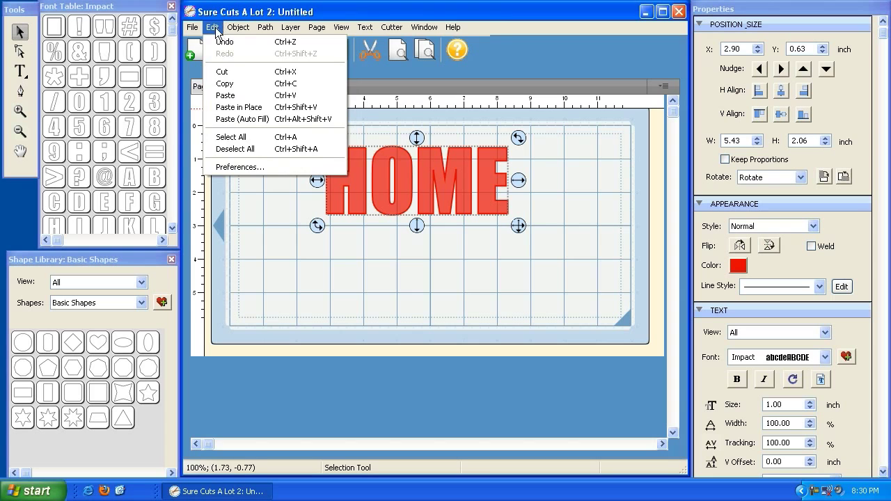
mouse_move(238, 27)
left_click(302, 9)
left_click_drag(318, 139, 317, 154)
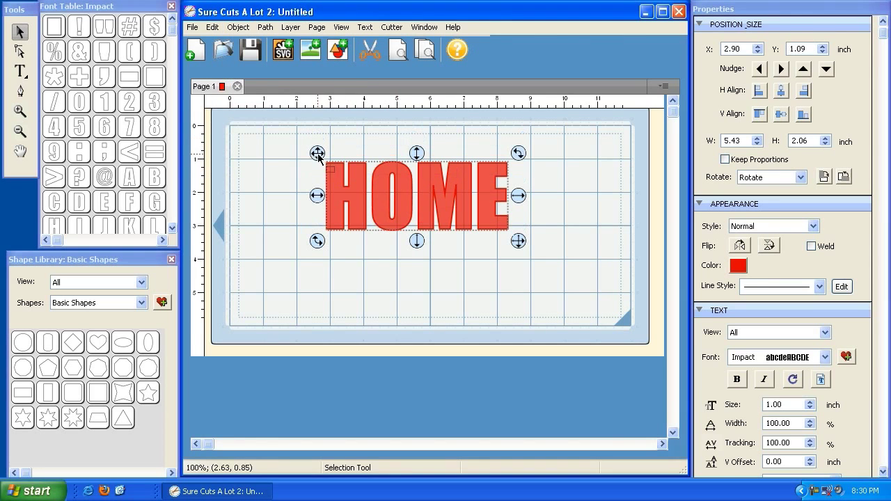
Copy HOME, paste it in place over the original, test the overlap by shifting the duplicate, and deselect it.
left_click(213, 27)
left_click(224, 84)
left_click(212, 28)
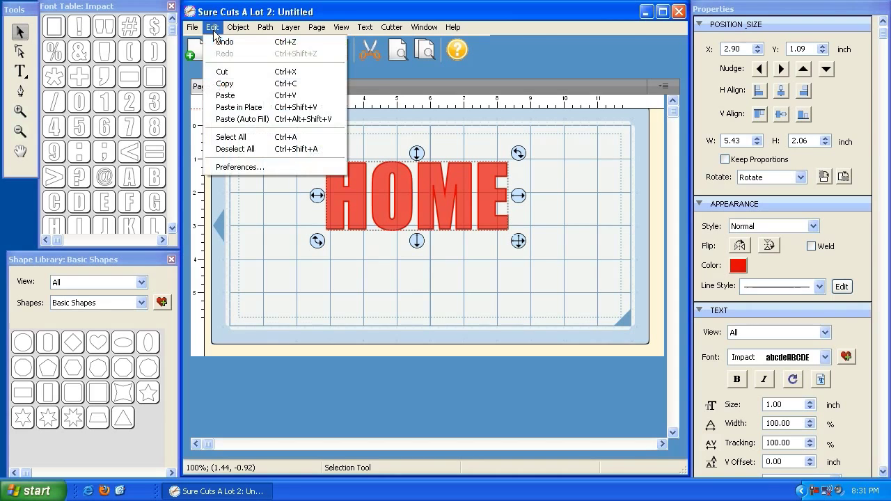
left_click(232, 109)
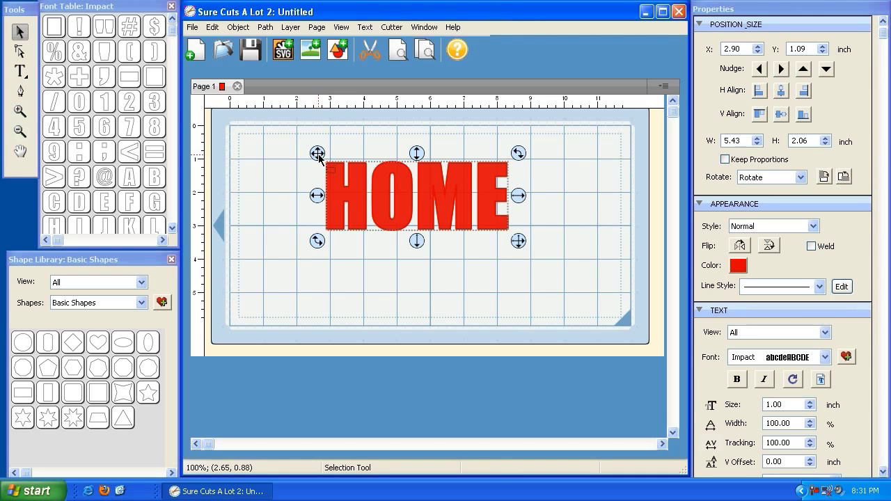
left_click_drag(318, 158, 315, 185)
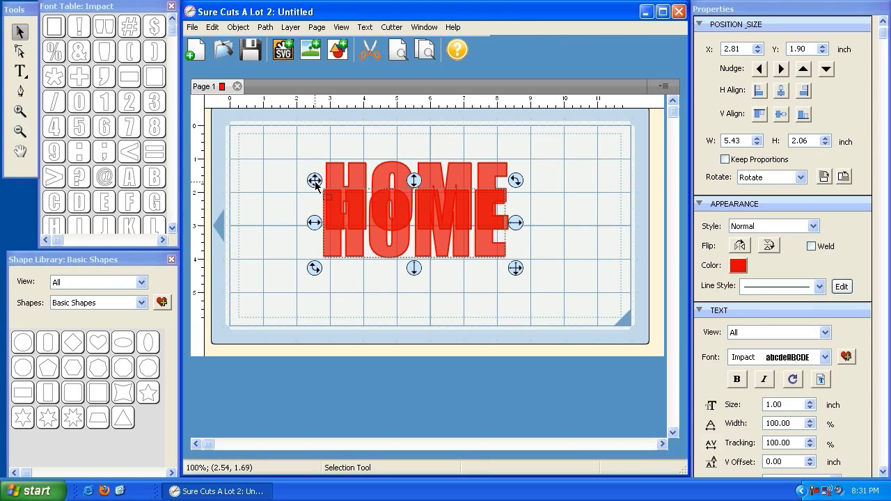
left_click(318, 128)
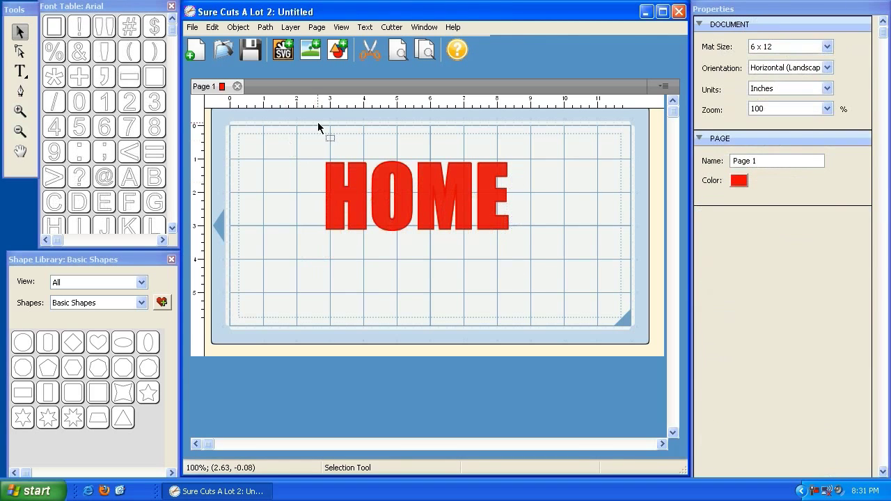
Add a circle from the Basic Shapes about 1.83 inches wide and move it to about X 1.12, Y 3.54.
left_click(27, 348)
left_click_drag(285, 188, 313, 216)
left_click_drag(237, 137, 257, 235)
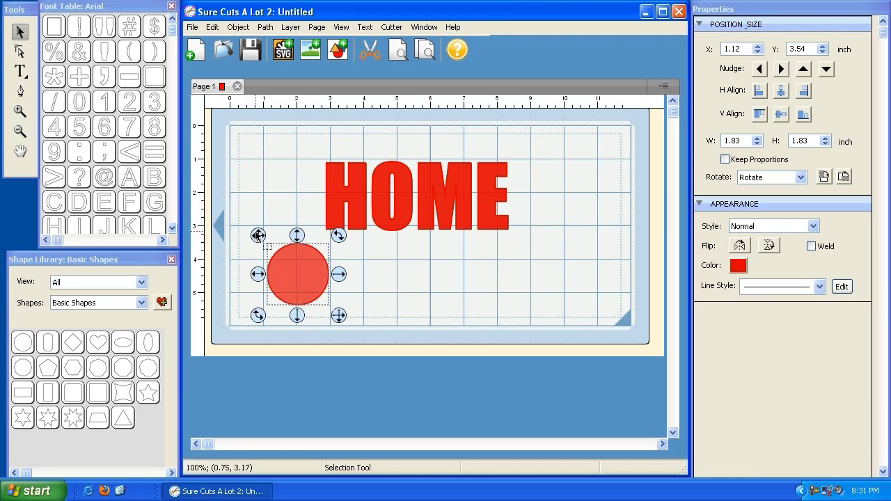
Copy the circle, paste a duplicate, and move one to about X 3.48, Y 3.79 beside the other.
left_click(212, 27)
left_click(212, 27)
left_click(212, 28)
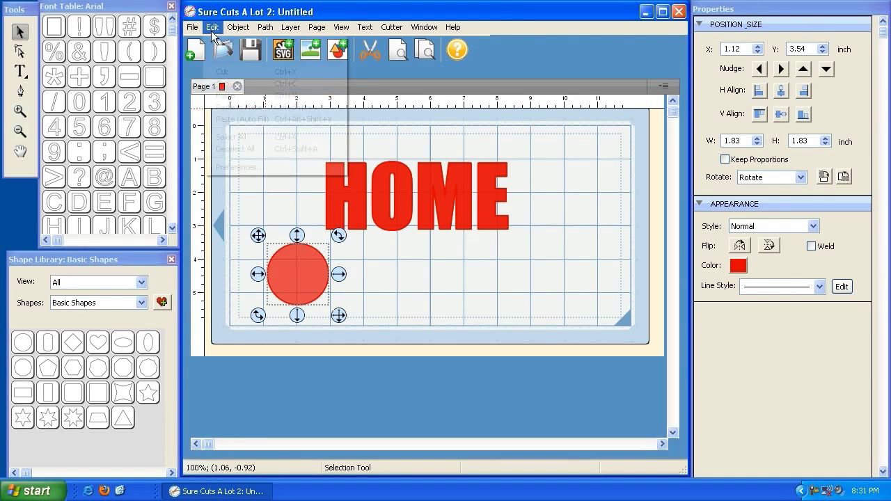
left_click(223, 94)
left_click_drag(258, 236, 337, 243)
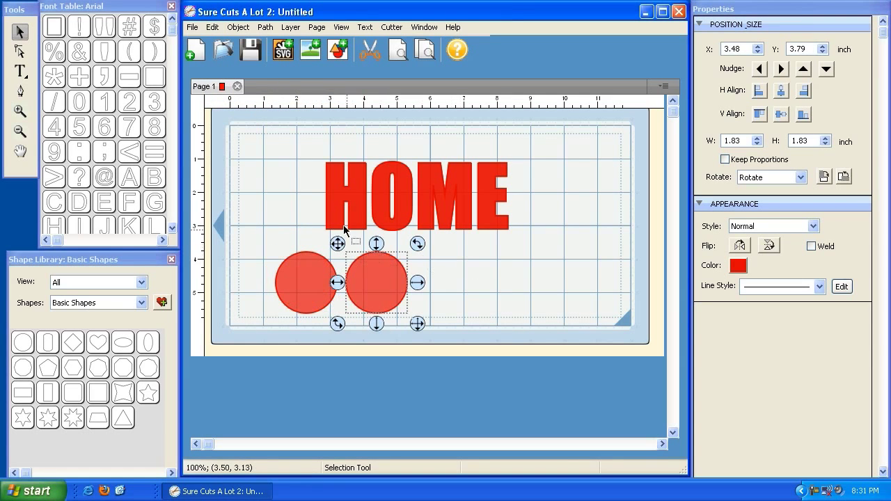
Copy the second circle, paste it in place, and move the duplicate beside it as a third circle in the row.
left_click(212, 27)
left_click(212, 27)
left_click(213, 29)
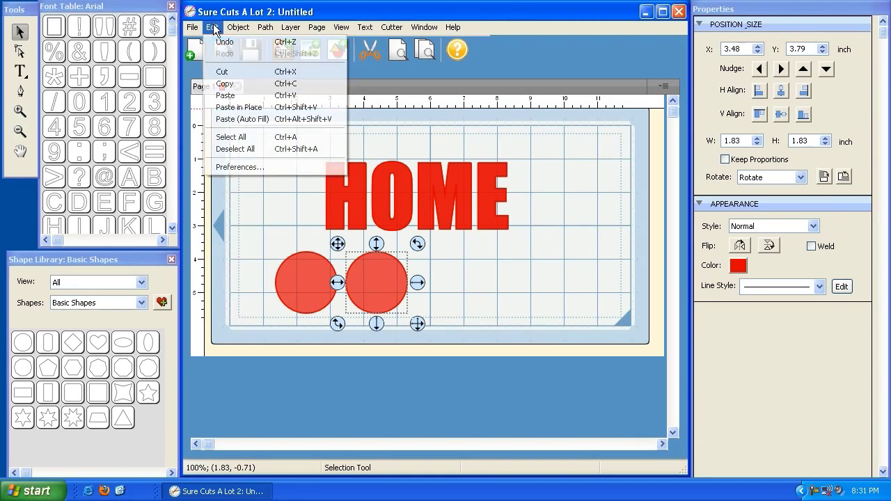
left_click(234, 107)
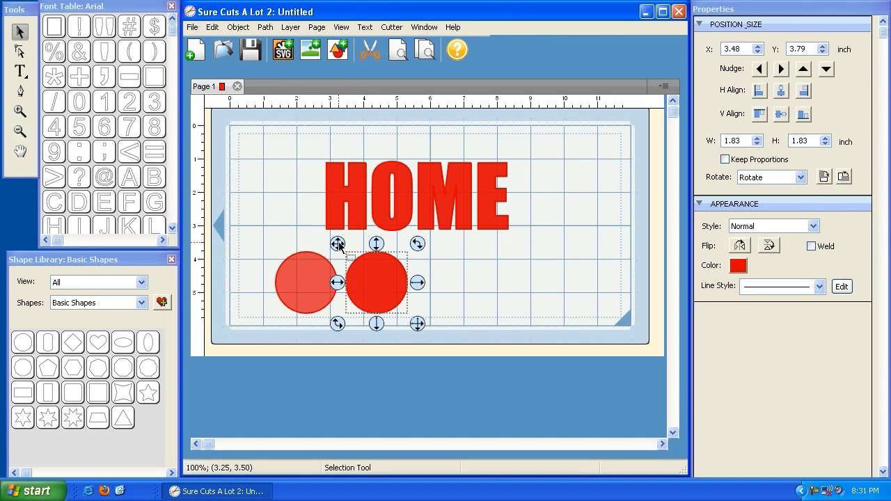
left_click_drag(338, 246, 414, 243)
left_click(537, 280)
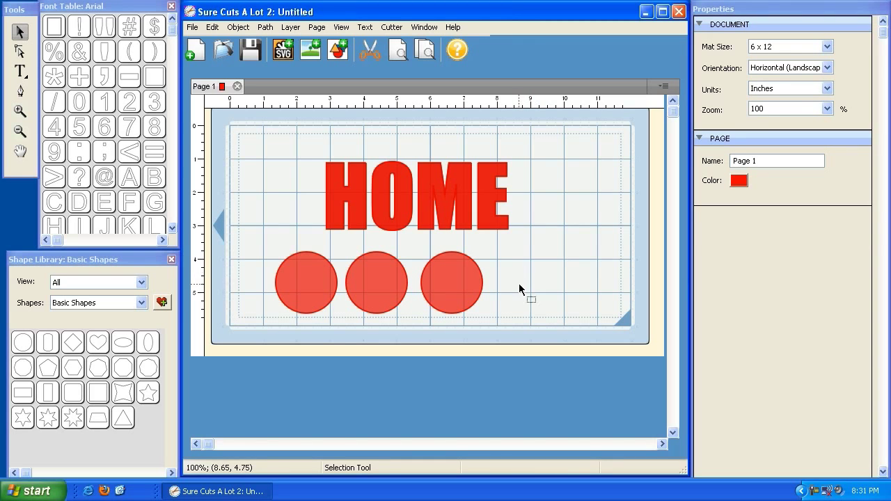
Select the HOME text and all three circles together and delete them from the mat.
left_click_drag(570, 302, 272, 165)
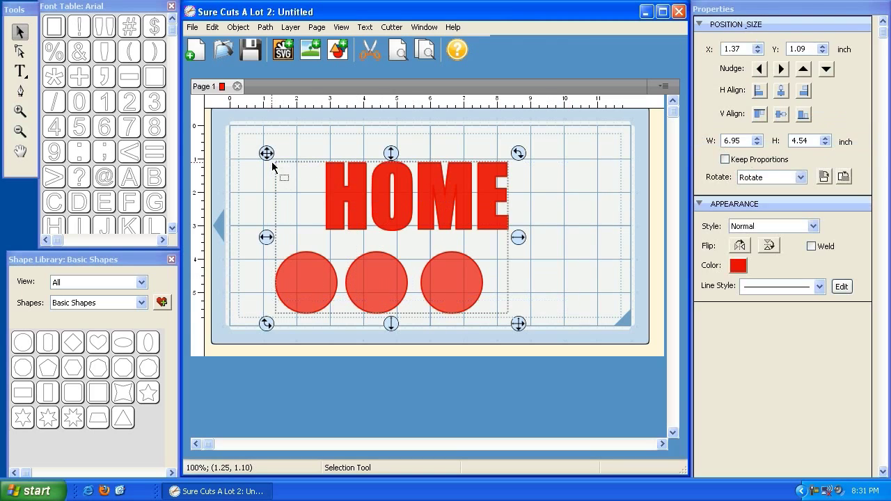
key("Delete")
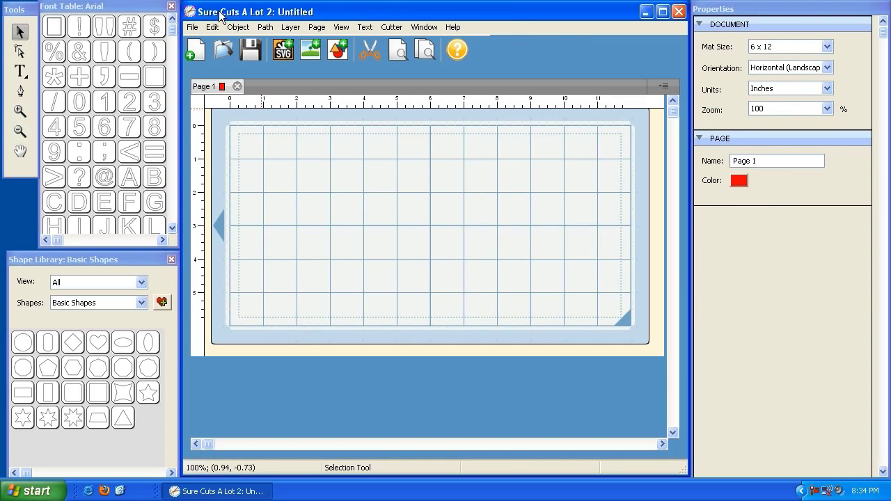
left_click(212, 28)
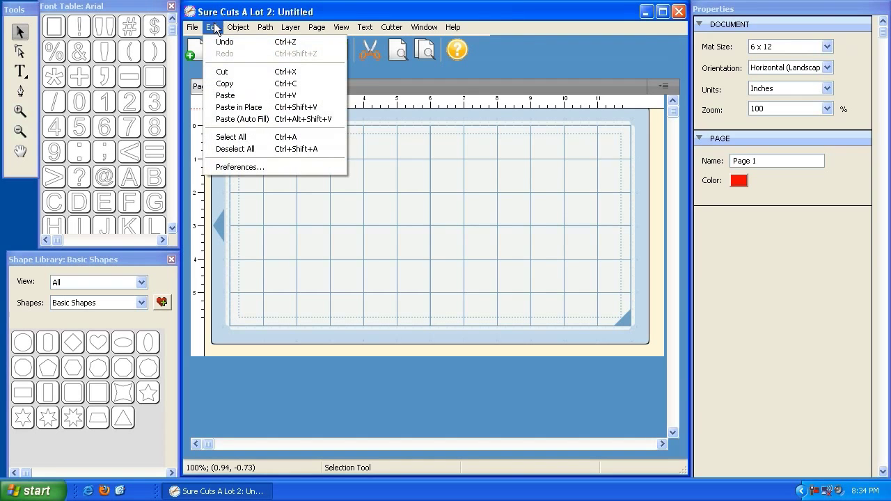
left_click(250, 15)
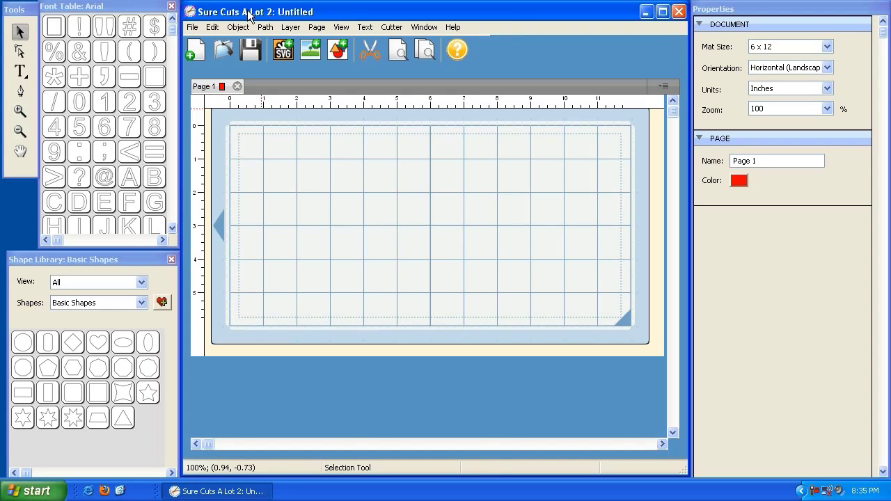
Import the Spring_Flourish_Square.svg file onto the mat.
left_click(281, 50)
left_click(289, 89)
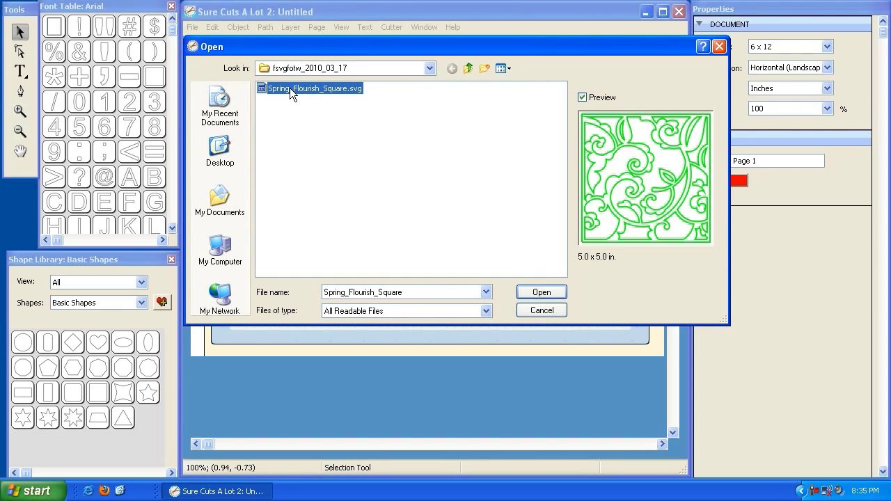
double_click(291, 88)
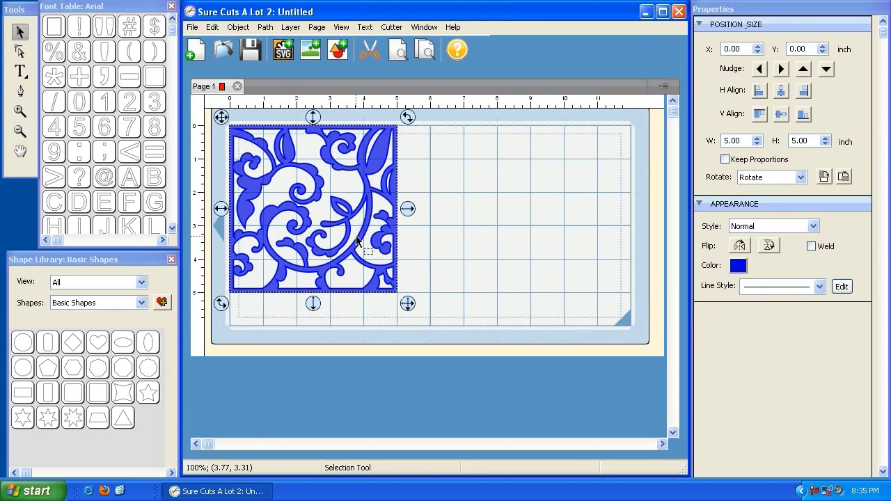
Shrink the flourish square to about 2.37 by 2.37 inches and move it to about X 0.44, Y 0.35.
left_click_drag(388, 287, 319, 176)
left_click_drag(224, 117, 238, 128)
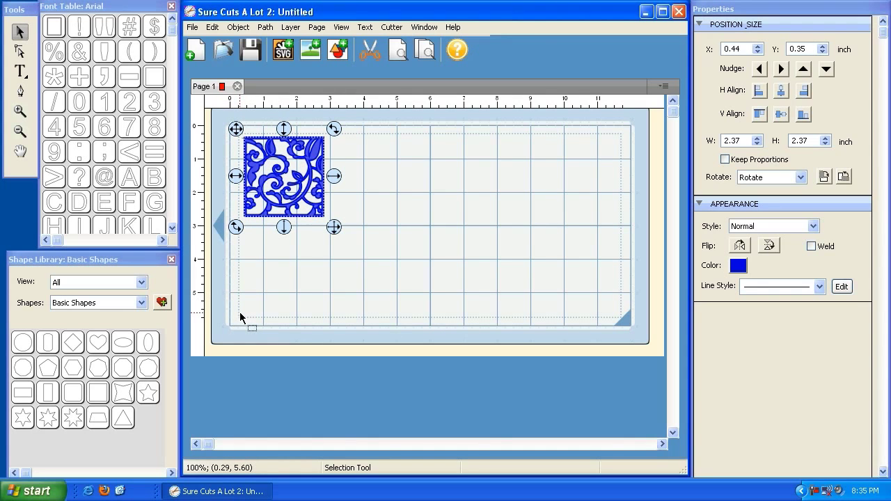
left_click(303, 266)
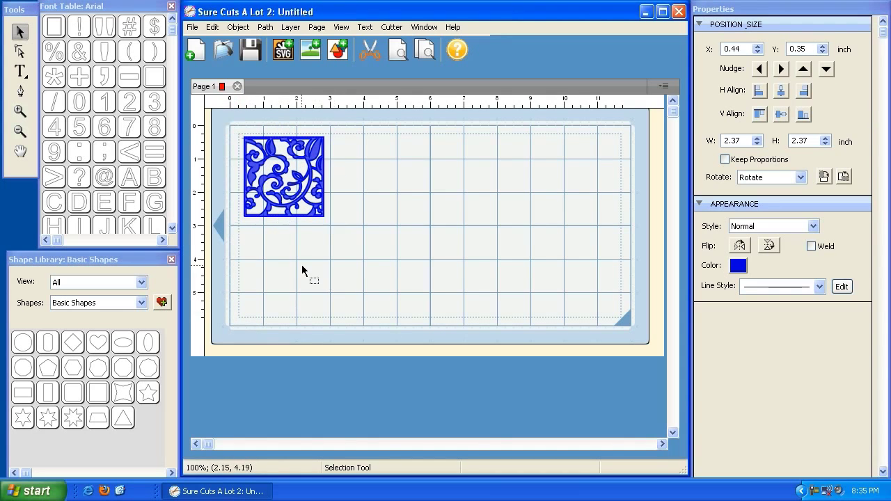
Copy the flourish square and fill the mat with duplicates using Paste (Auto Fill).
left_click(307, 175)
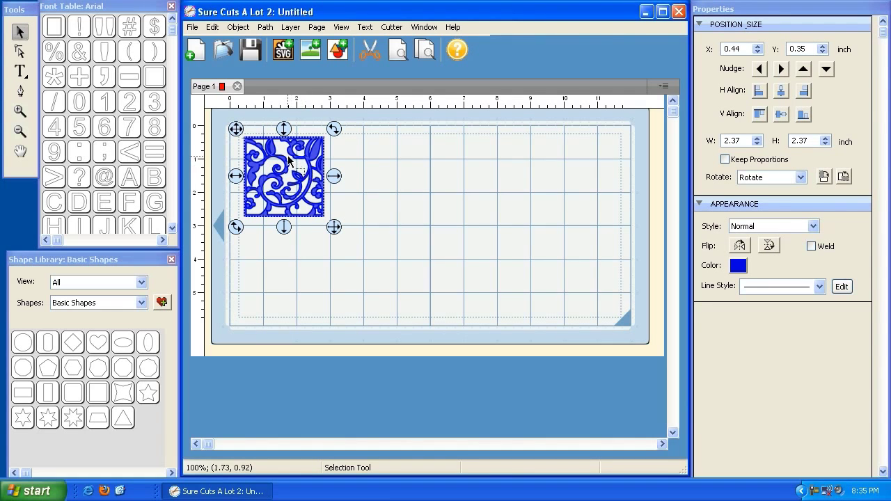
left_click(218, 28)
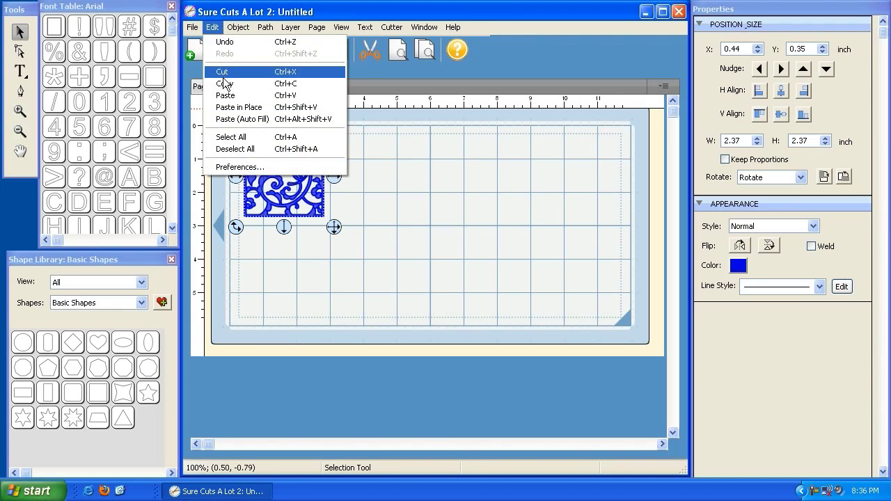
left_click(221, 79)
left_click(213, 28)
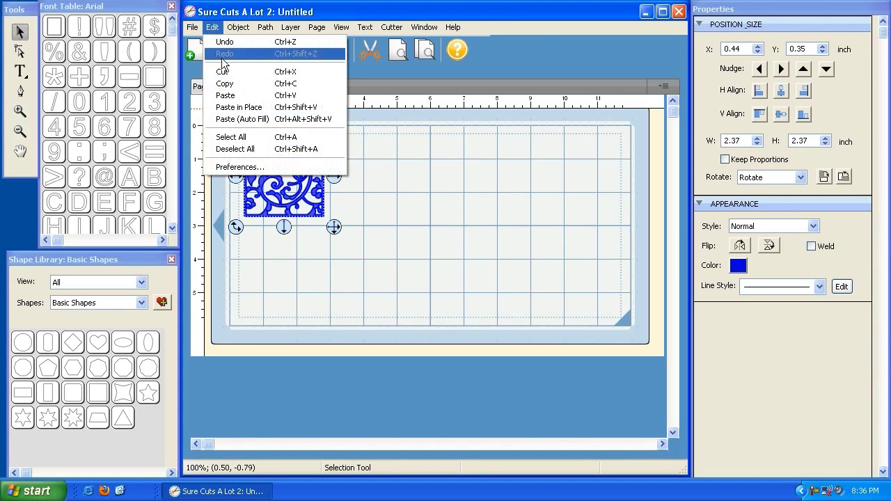
left_click(241, 119)
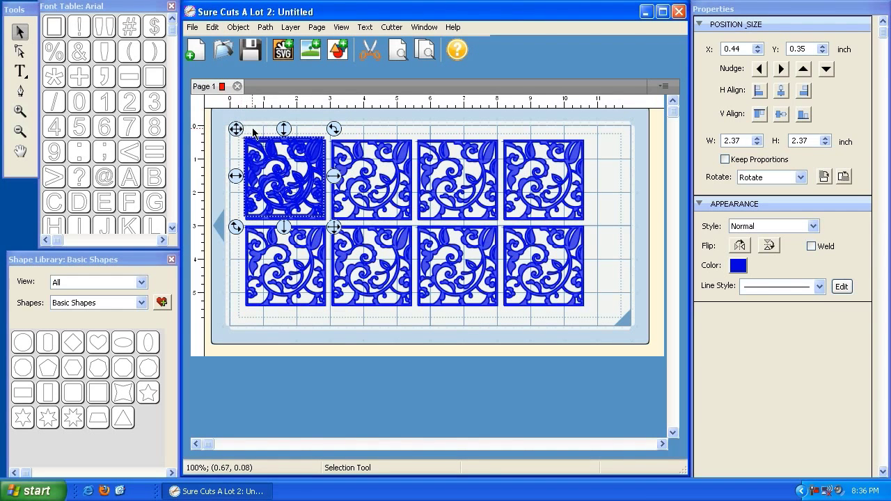
Move the original flourish square off the duplicate it overlaps to about X 7.17, Y 1.46, and delete it.
left_click_drag(237, 133, 463, 167)
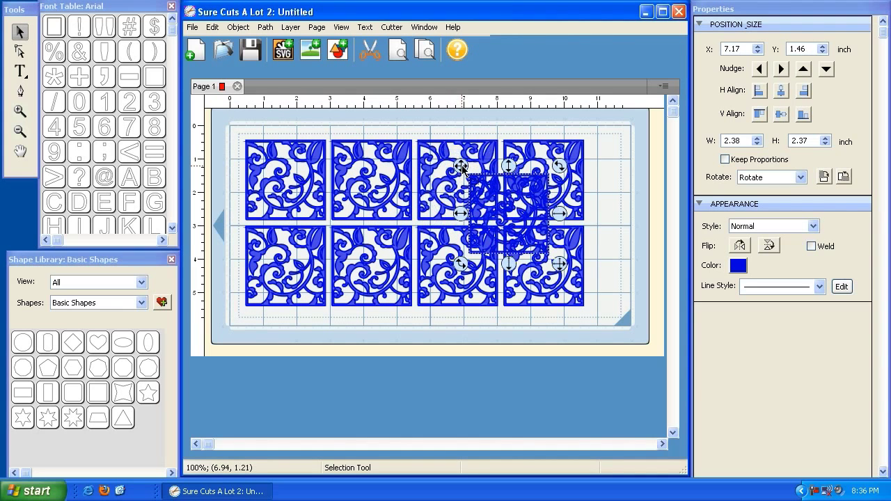
key("Delete")
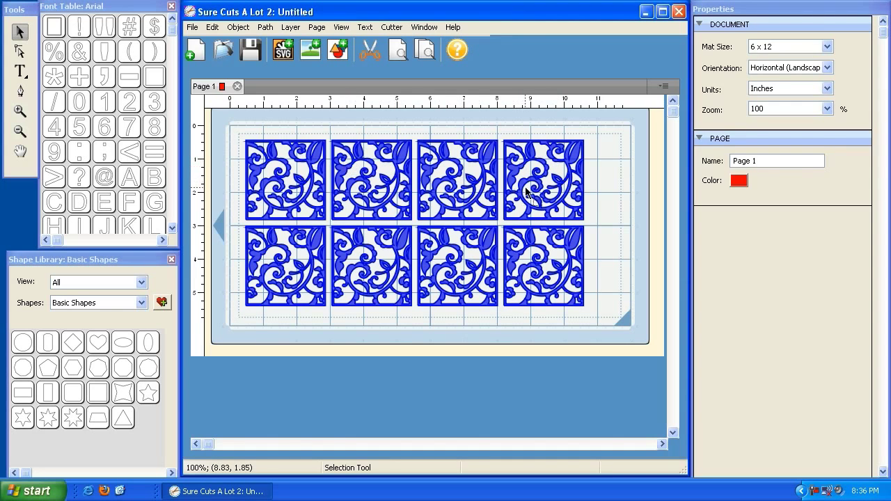
left_click(527, 194)
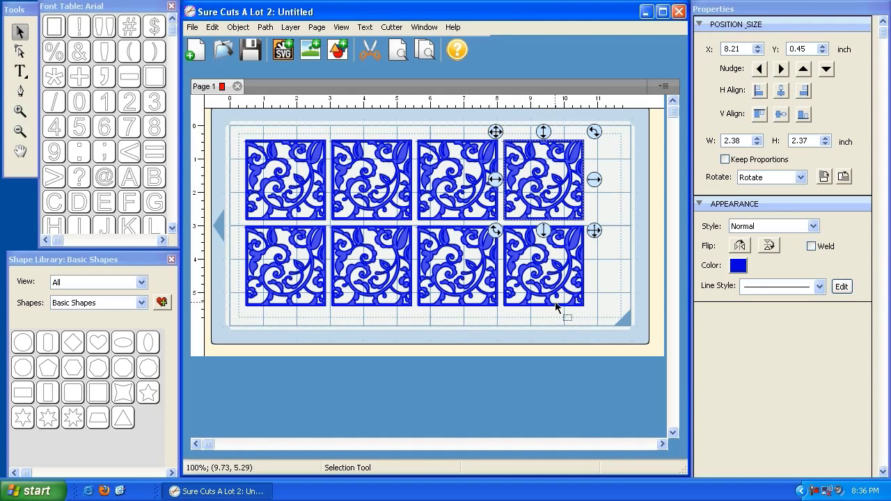
left_click(598, 312)
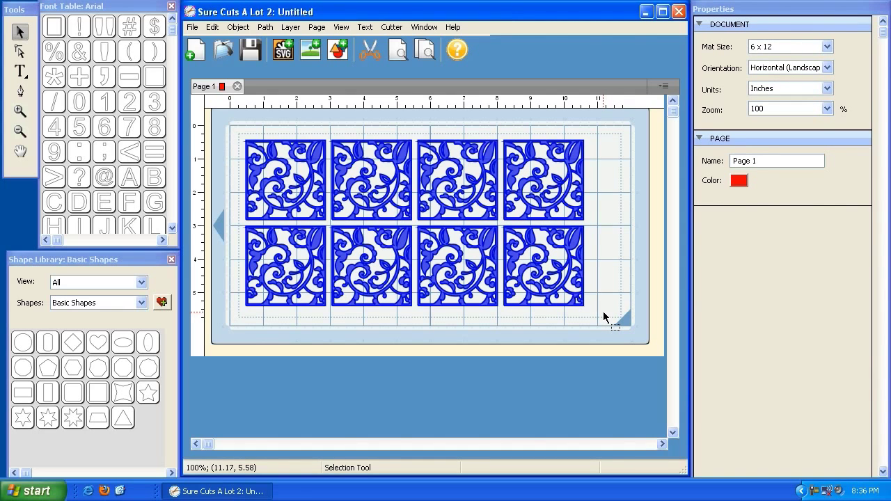
Select all eight flourish squares and shrink them together to about 9.41 by 4.07 inches overall.
left_click_drag(603, 312, 584, 311)
left_click_drag(600, 262, 237, 135)
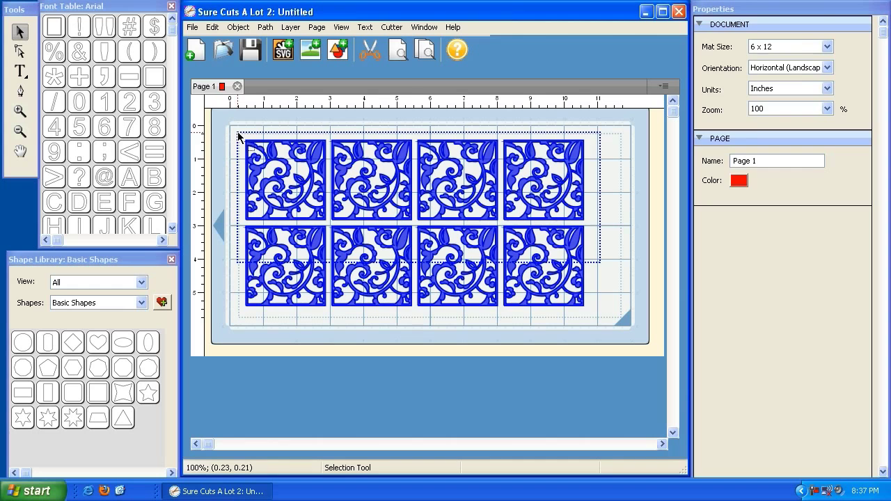
left_click_drag(237, 135, 237, 135)
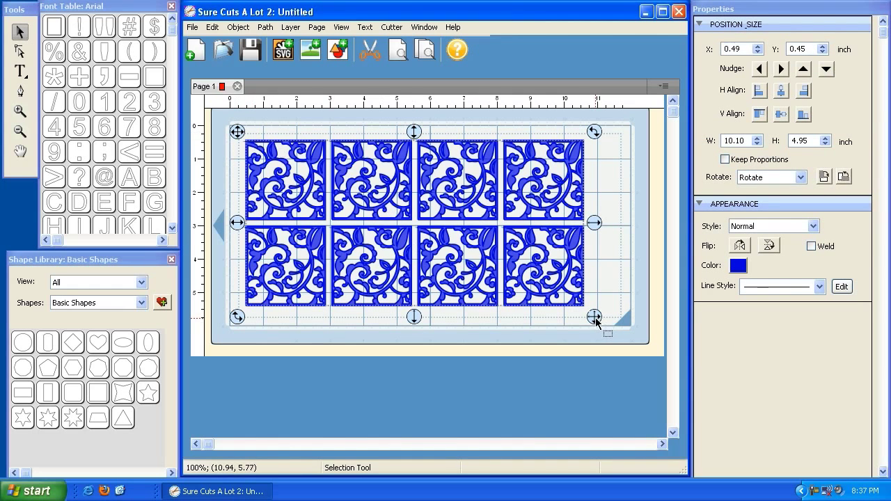
left_click_drag(594, 317, 605, 253)
left_click(605, 252)
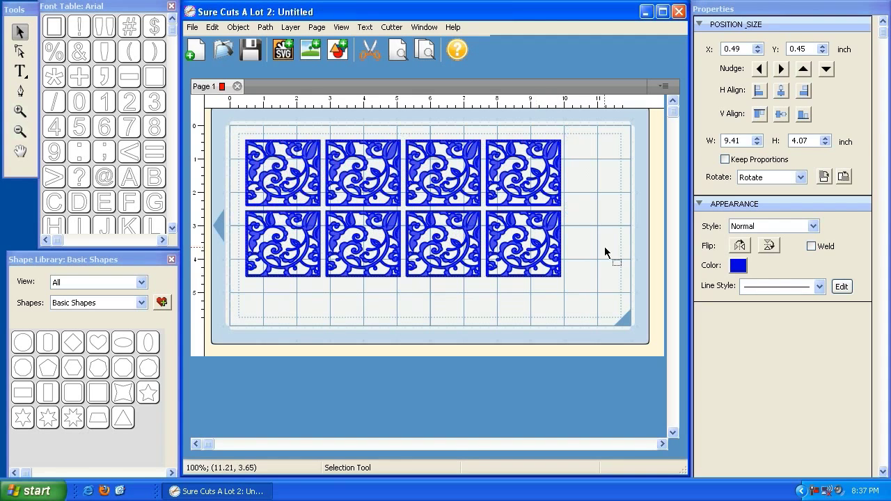
Select several of the eight squares one at a time to check whether each is a separate object.
left_click(541, 239)
left_click(461, 225)
left_click(376, 232)
left_click(374, 186)
left_click(610, 293)
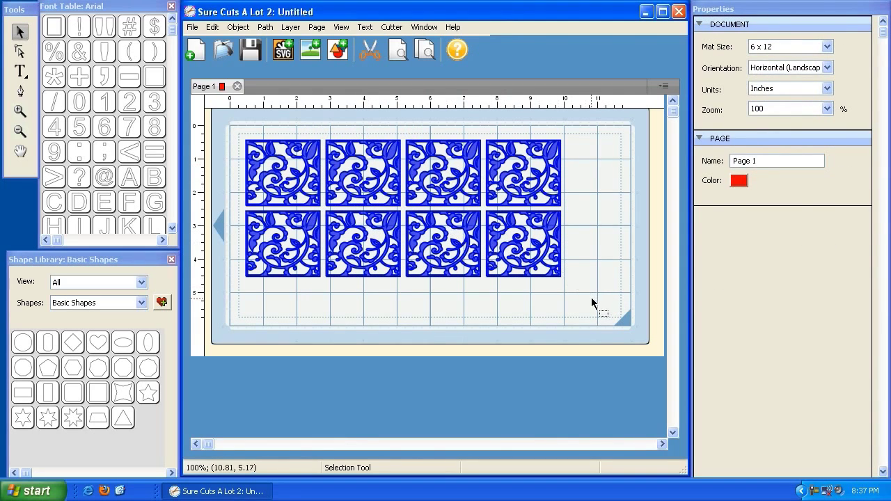
Select the four squares in the third and fourth columns and shrink them together to about 1.63 by 1.37 inches each.
left_click_drag(593, 300, 430, 132)
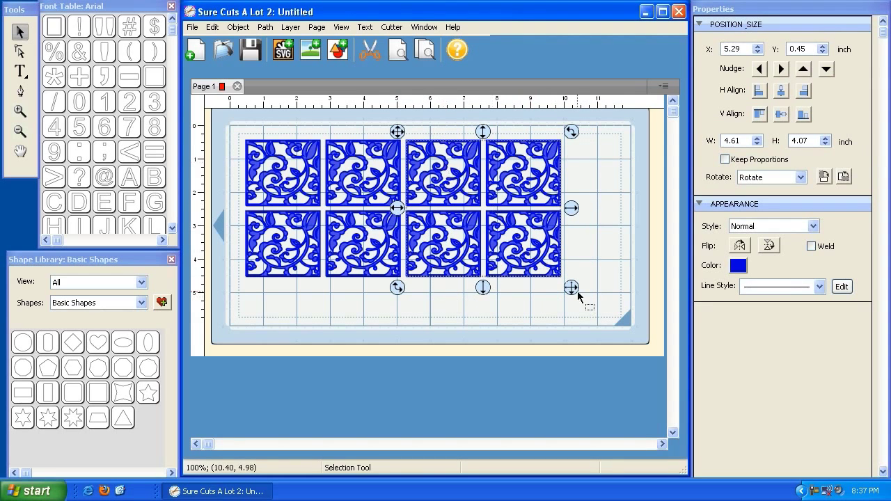
left_click_drag(570, 286, 533, 249)
left_click(563, 254)
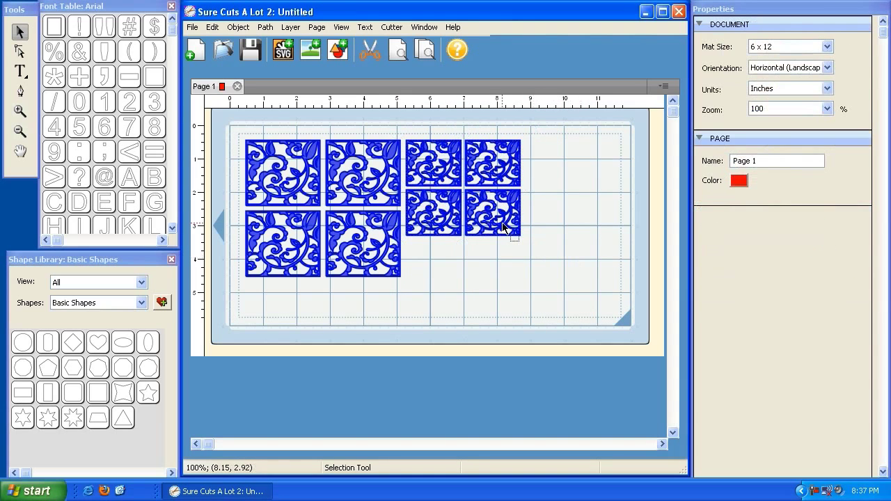
left_click(504, 227)
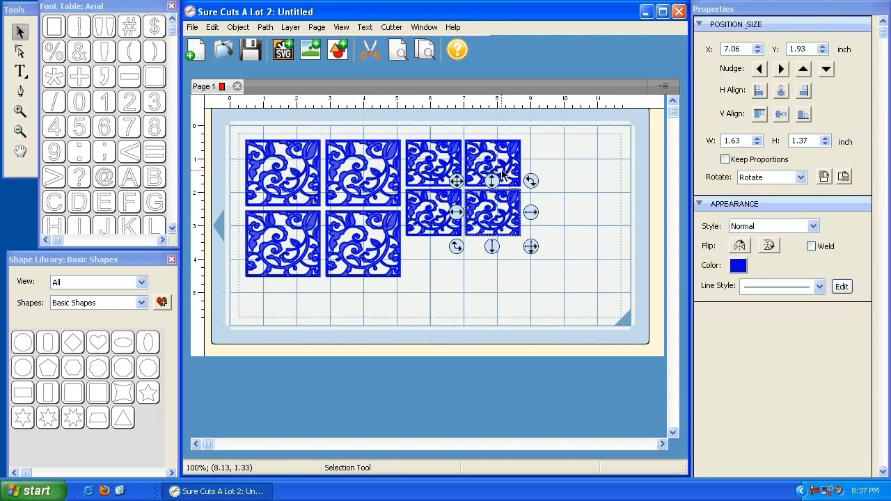
left_click(454, 174)
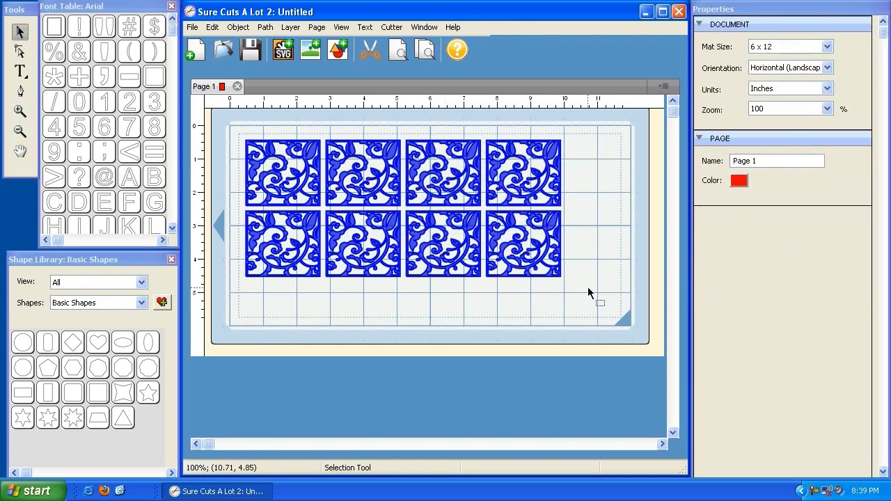
Move the four squares in the third and fourth columns together to about X 5.81, Y 0.70, and delete them.
left_click_drag(588, 286, 422, 132)
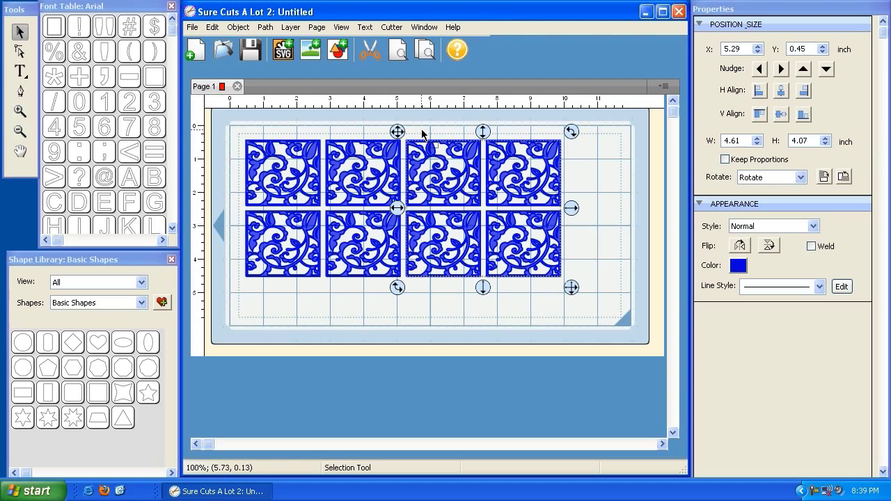
left_click(567, 301)
left_click_drag(544, 282, 416, 136)
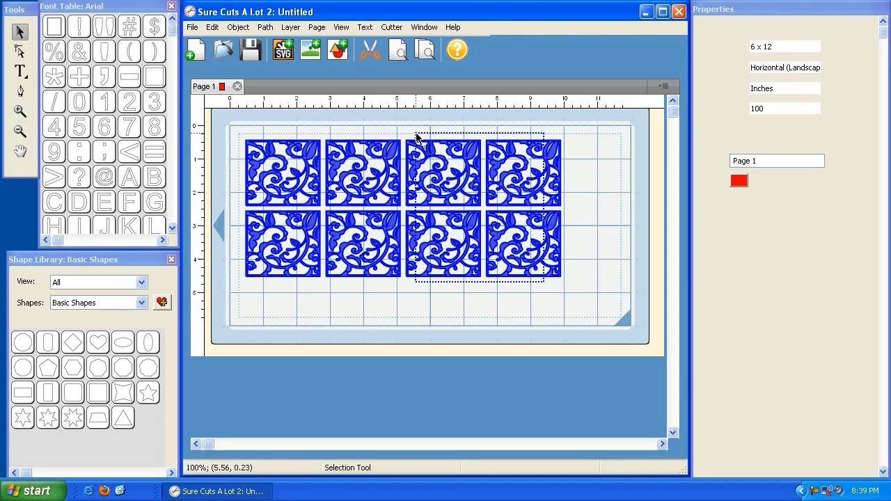
left_click_drag(416, 136, 416, 135)
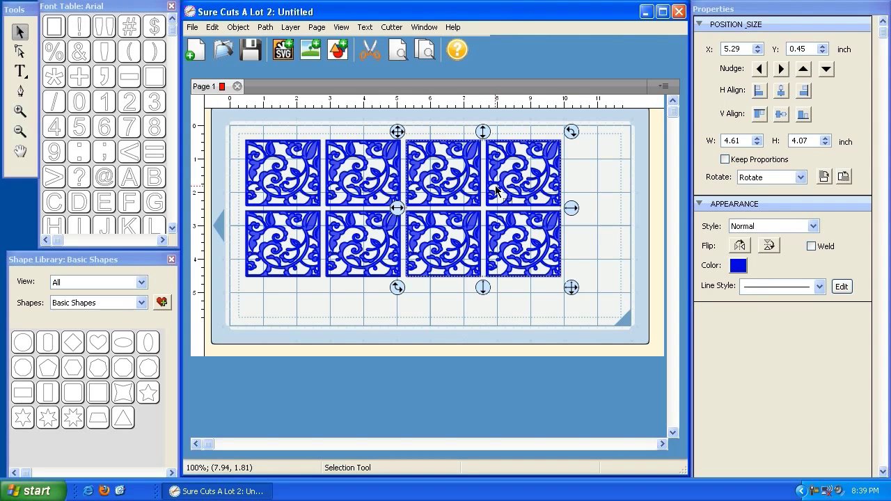
left_click_drag(399, 130, 417, 141)
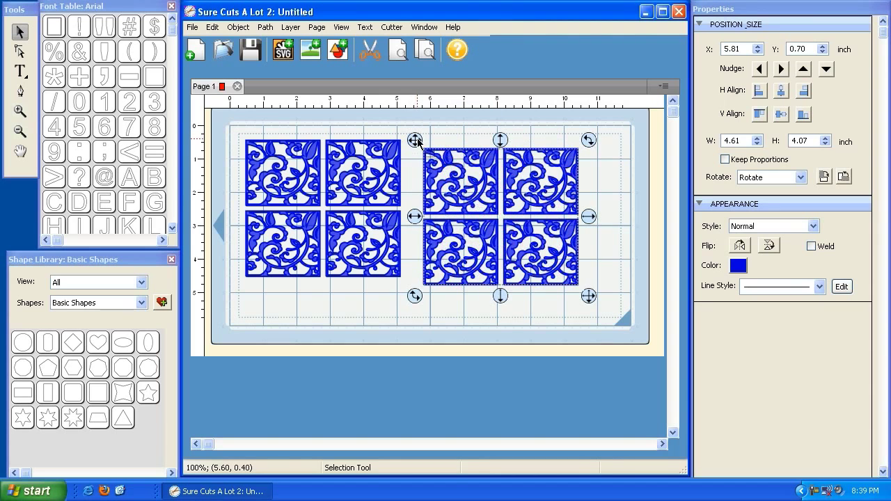
key("Delete")
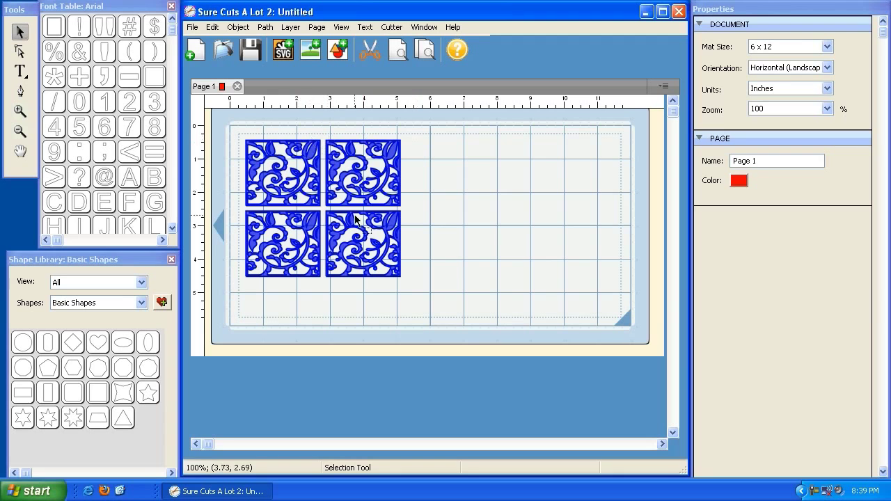
Select the remaining four squares together and move them to about X 3.69, Y 0.87, near the middle of the mat.
left_click_drag(413, 287, 342, 145)
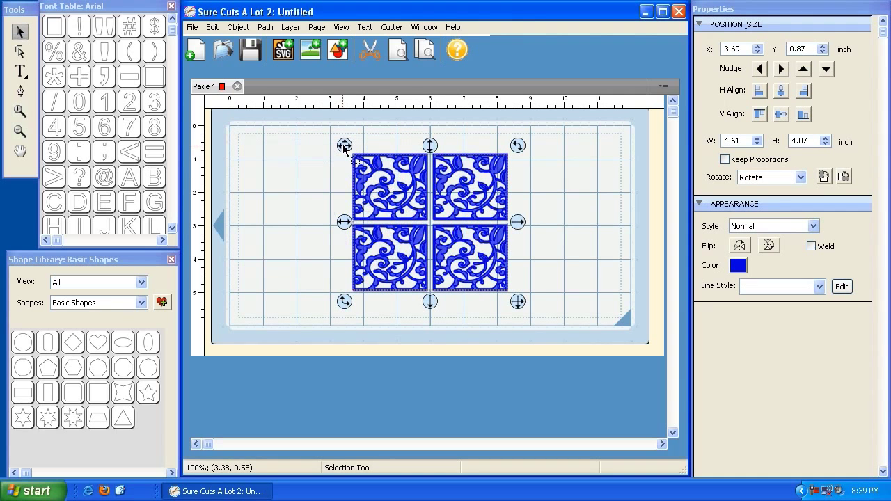
left_click(286, 186)
Select each of the four centred squares in turn to check whether they act as separate objects.
left_click(390, 199)
left_click(465, 198)
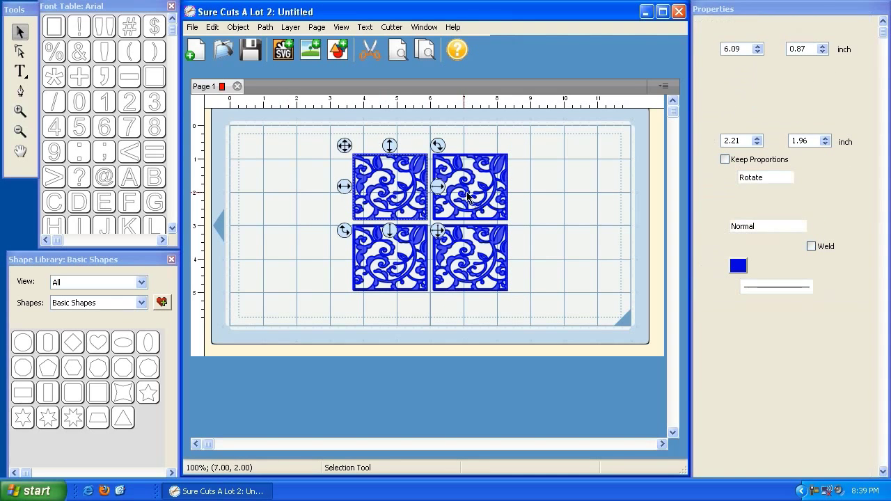
left_click(483, 263)
left_click(407, 252)
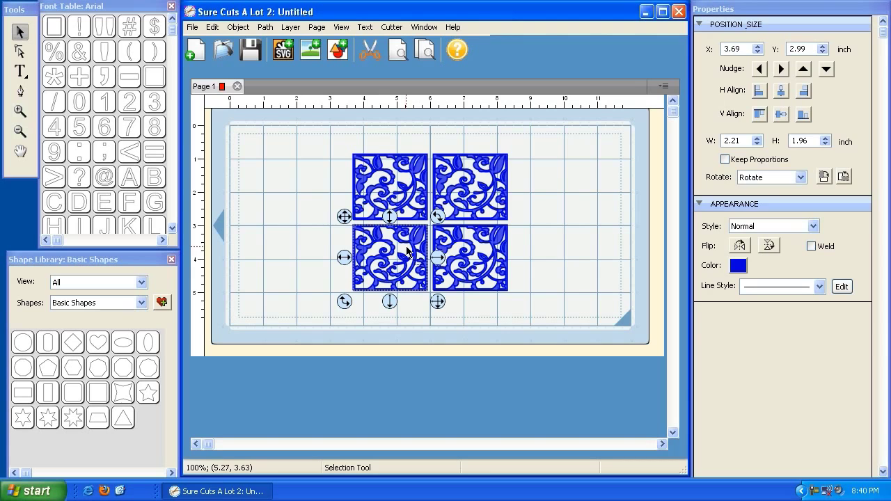
left_click(539, 308)
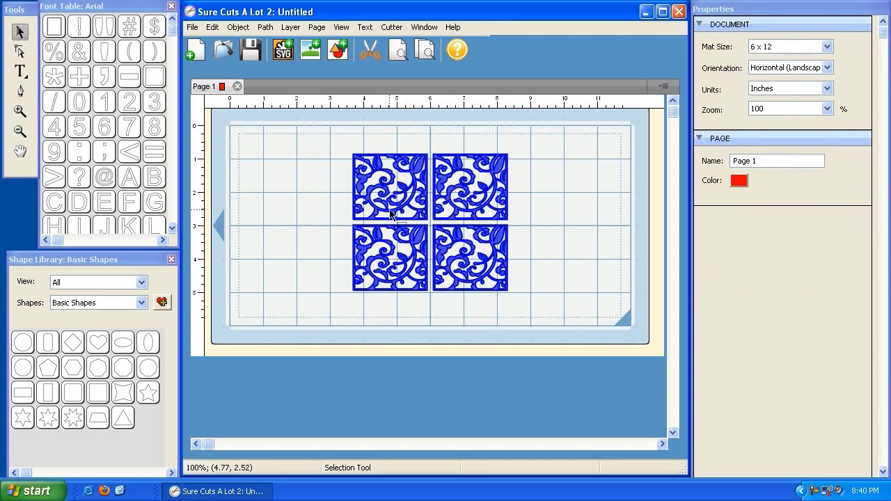
Select all four flourish squares and group them into one object.
left_click_drag(326, 138, 528, 315)
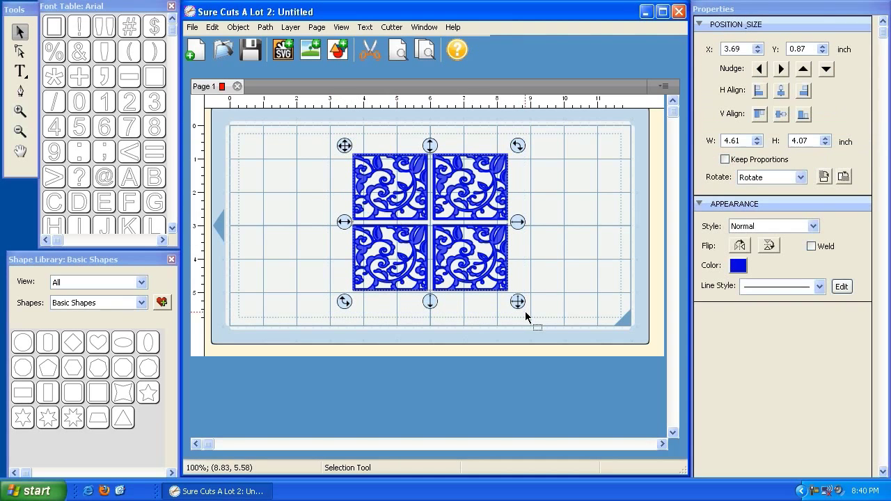
left_click(237, 28)
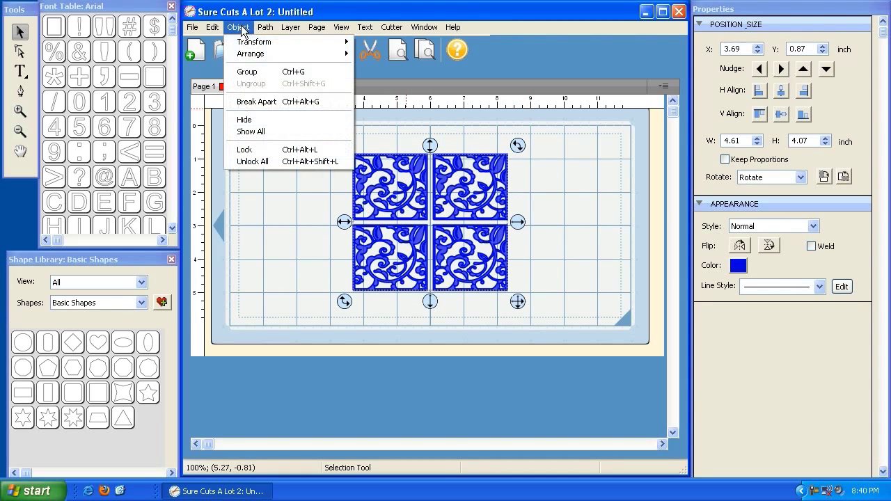
left_click(243, 71)
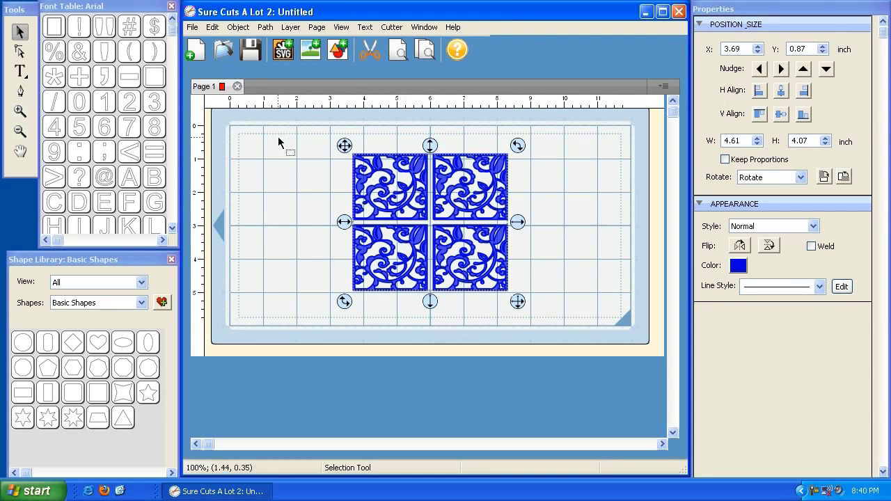
left_click(276, 182)
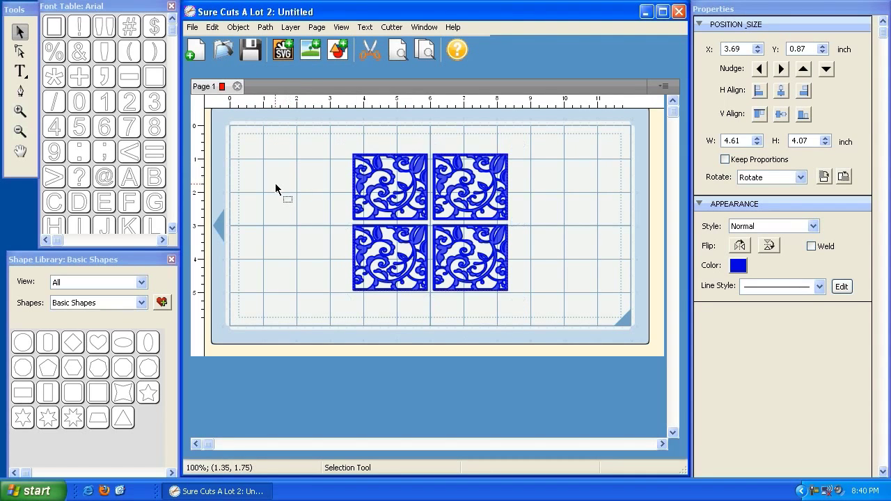
Select several of the grouped flourish squares in turn to check whether they act as one object.
left_click(391, 188)
left_click(468, 190)
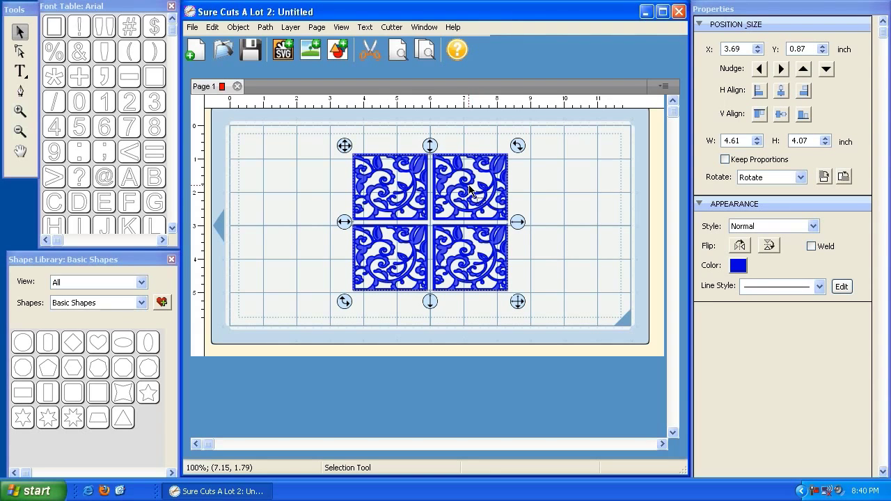
left_click(449, 183)
left_click(438, 174)
Ungroup the group of four flourish squares in the middle of the mat.
left_click_drag(556, 302, 336, 151)
left_click(239, 27)
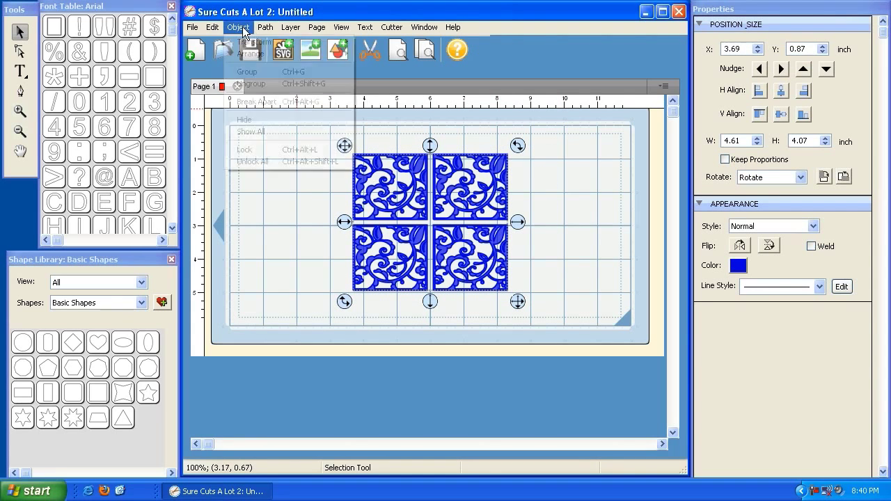
left_click(492, 11)
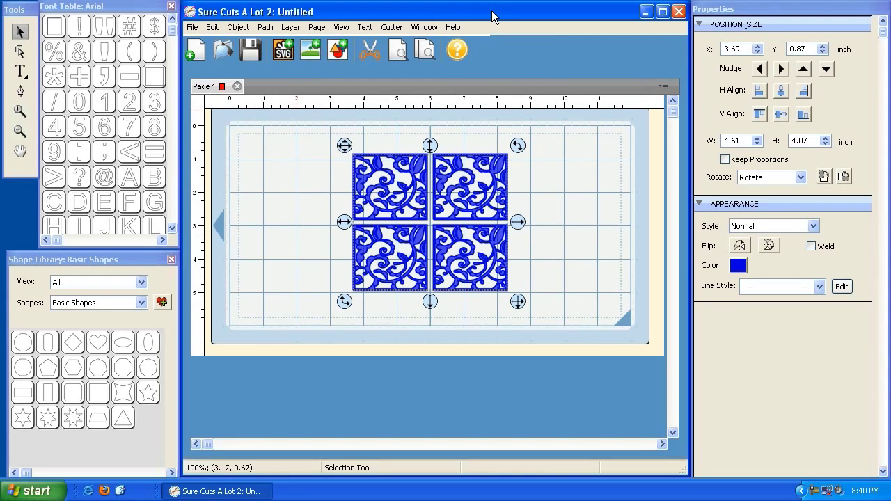
left_click(245, 27)
left_click(376, 24)
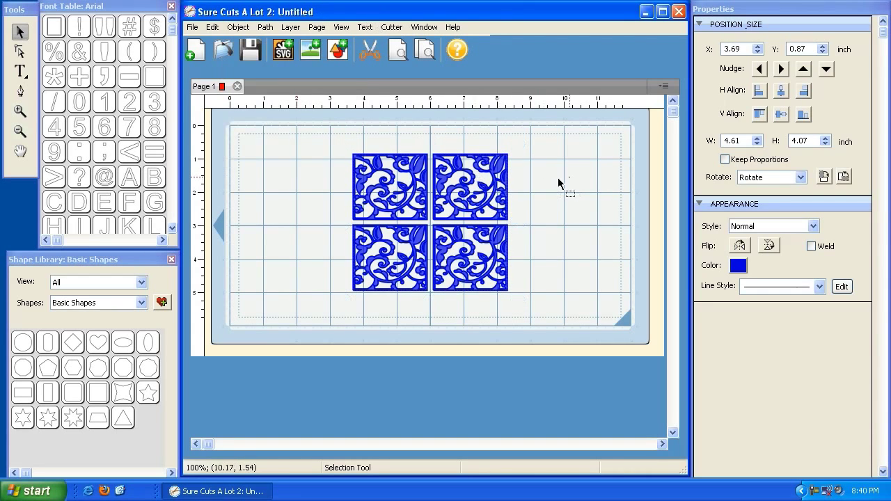
left_click(238, 27)
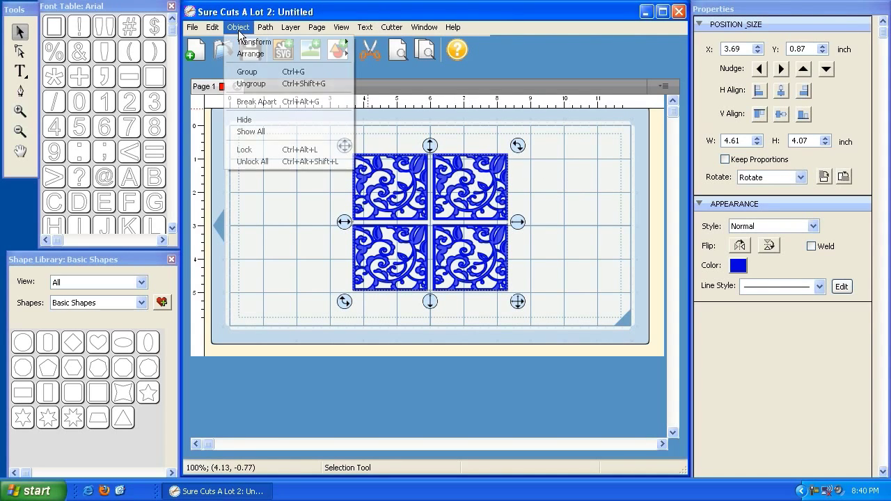
left_click(249, 84)
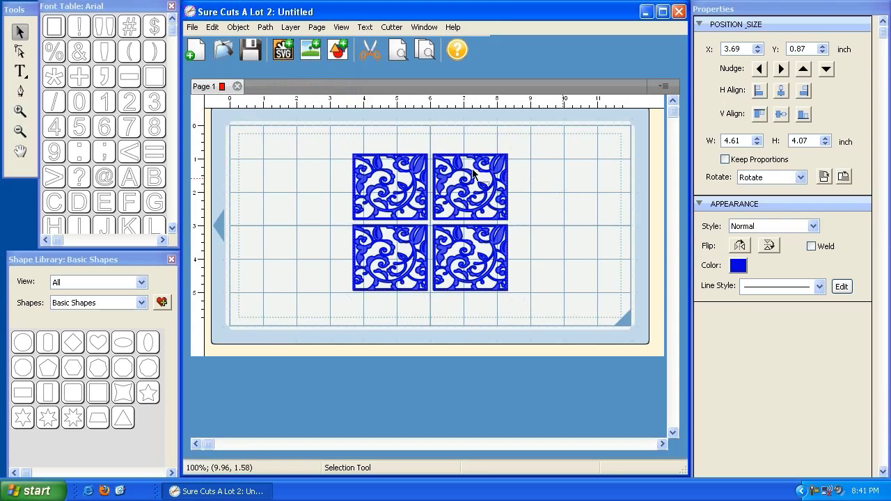
Move the upper-right square outward on its own, and the upper-left square to about X 3.47, Y 0.60.
left_click(447, 159)
mouse_move(425, 148)
left_mouse_down()
mouse_move(433, 133)
mouse_move(424, 141)
left_mouse_up()
left_click(394, 173)
left_click_drag(344, 144, 338, 138)
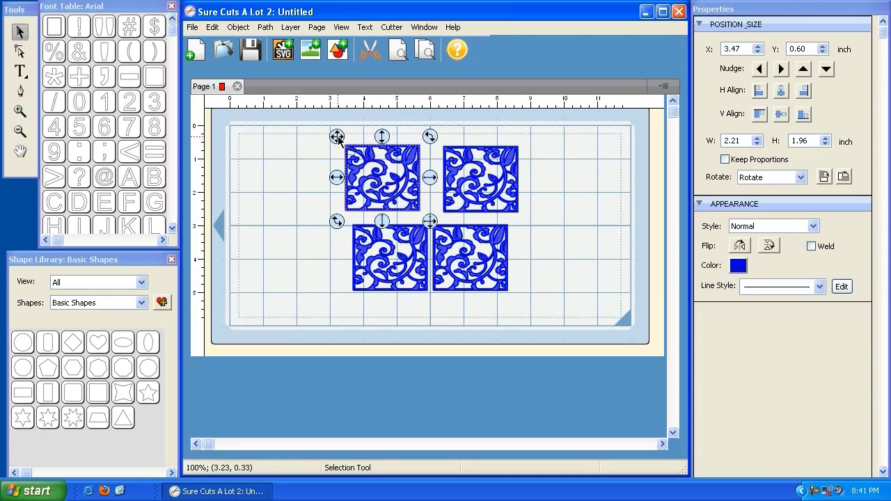
Select all four flourish squares together and delete them to empty the mat.
left_click(279, 164)
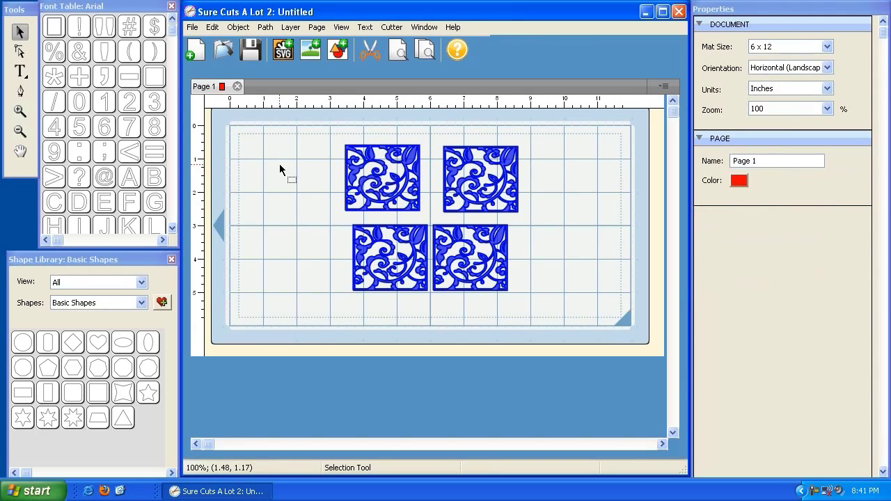
left_click_drag(557, 303, 320, 133)
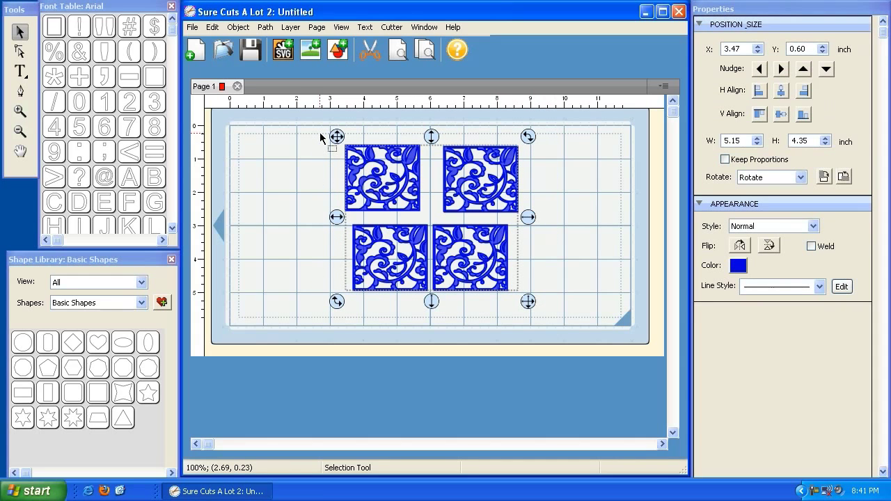
key("Delete")
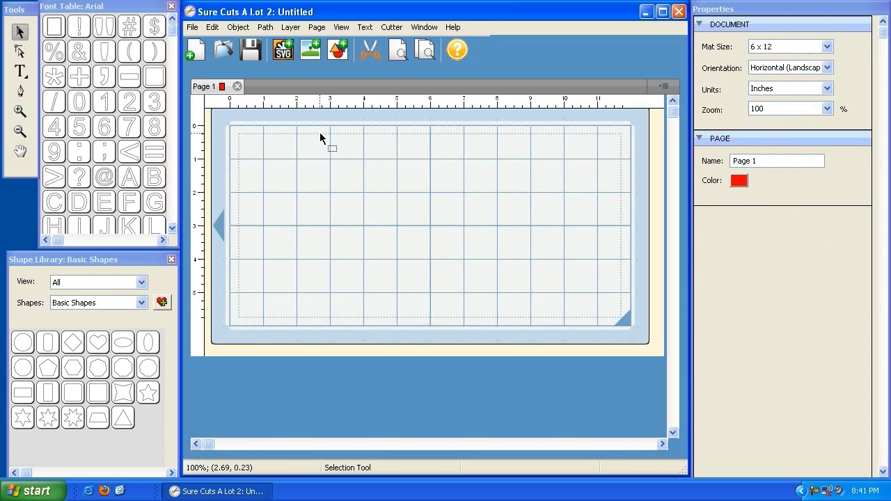
Add a heart from Basic Shapes, enlarged to about 2.38 by 1.95 inches, and place it at about X 0.71, Y 0.58.
left_click(125, 257)
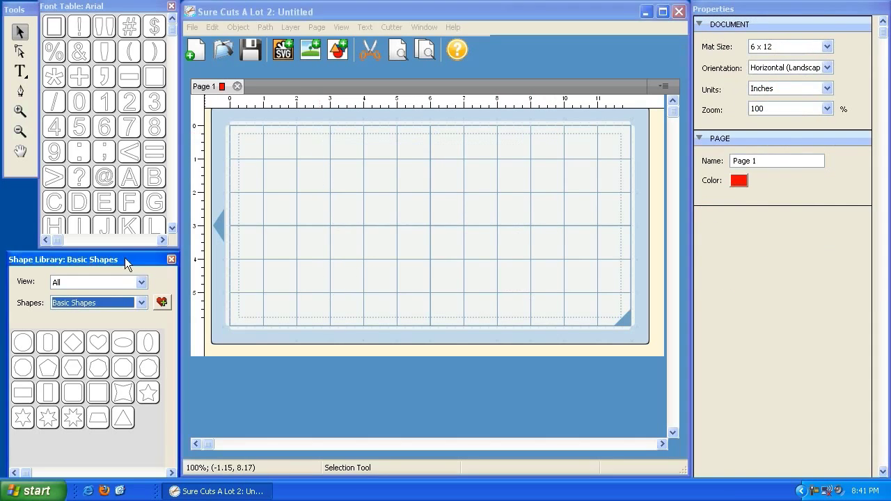
left_click(101, 347)
left_click_drag(102, 346, 332, 232)
left_click_drag(235, 135, 246, 136)
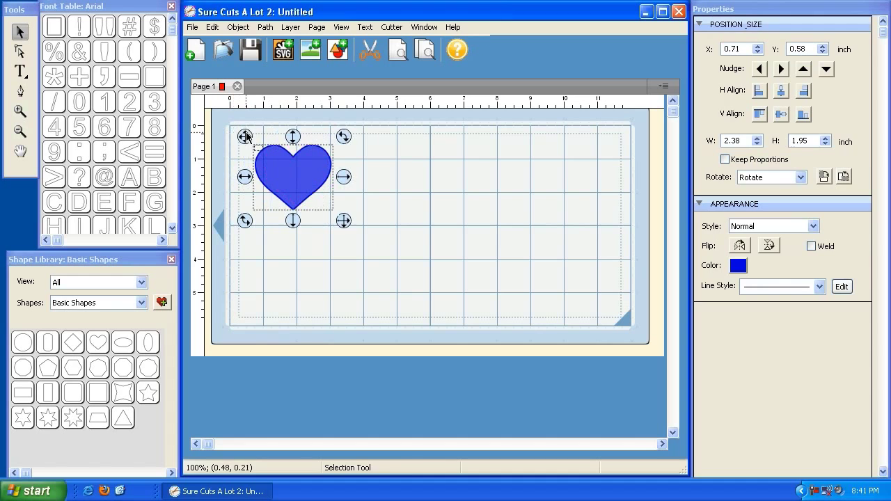
left_click(362, 309)
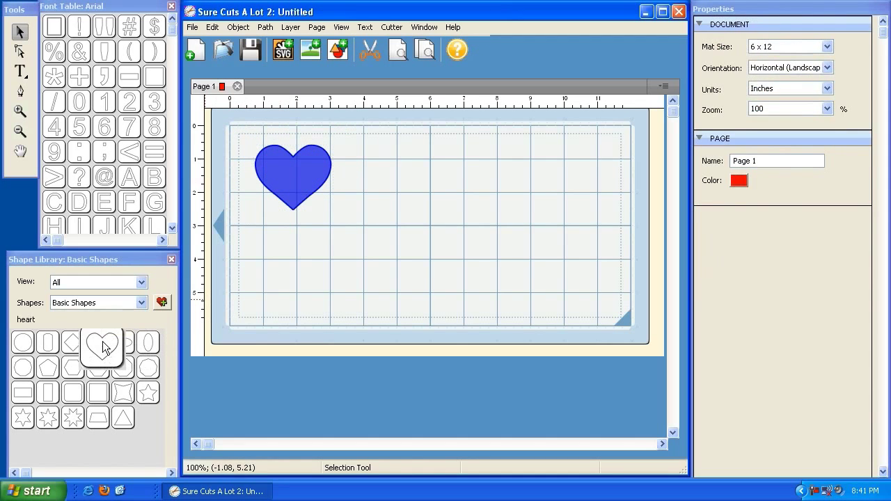
Add two small hearts, about 1.03 by 0.84 inches, and place them at the lower right of the large heart.
left_click_drag(102, 347, 269, 108)
left_click_drag(237, 137, 334, 175)
left_click(292, 292)
left_click_drag(97, 341, 258, 194)
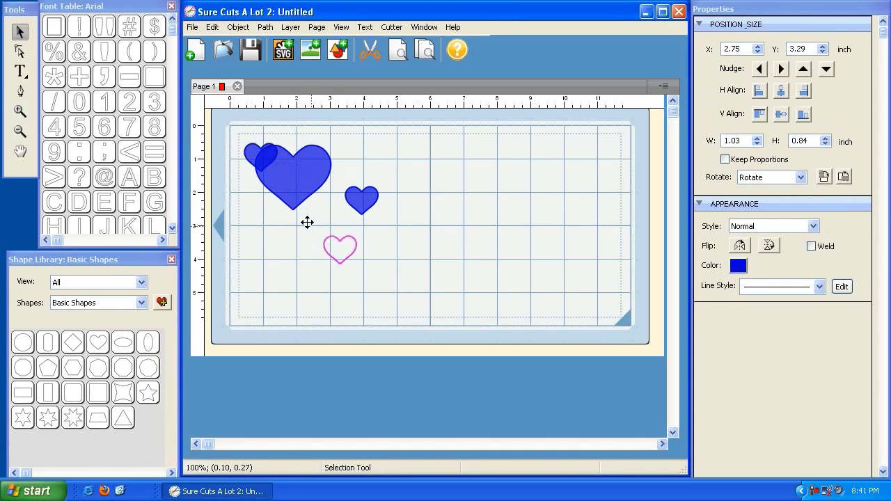
left_click_drag(308, 221, 304, 220)
left_click(406, 277)
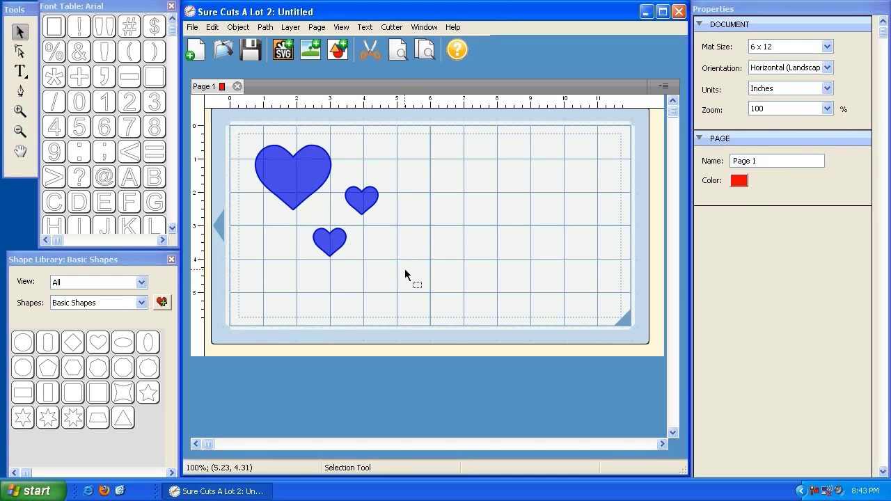
Select all three hearts by enclosing them and again with Select All, clearing the selection each time.
left_click_drag(397, 273, 245, 138)
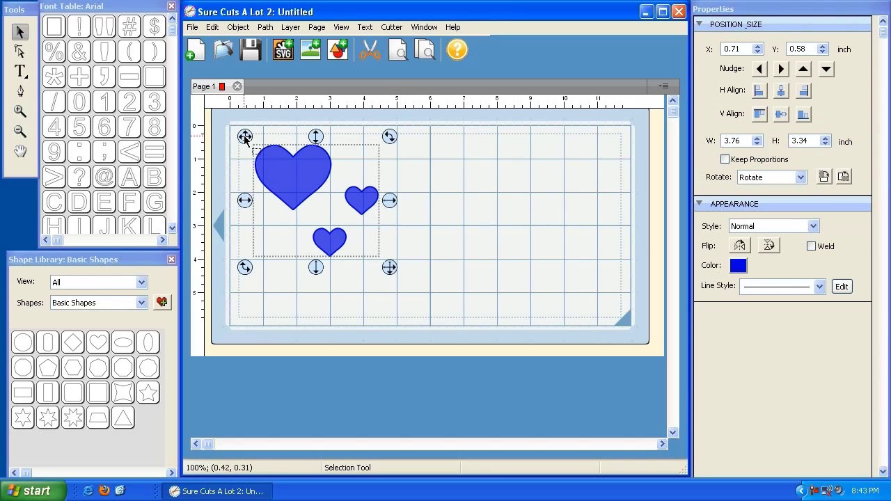
left_click(418, 197)
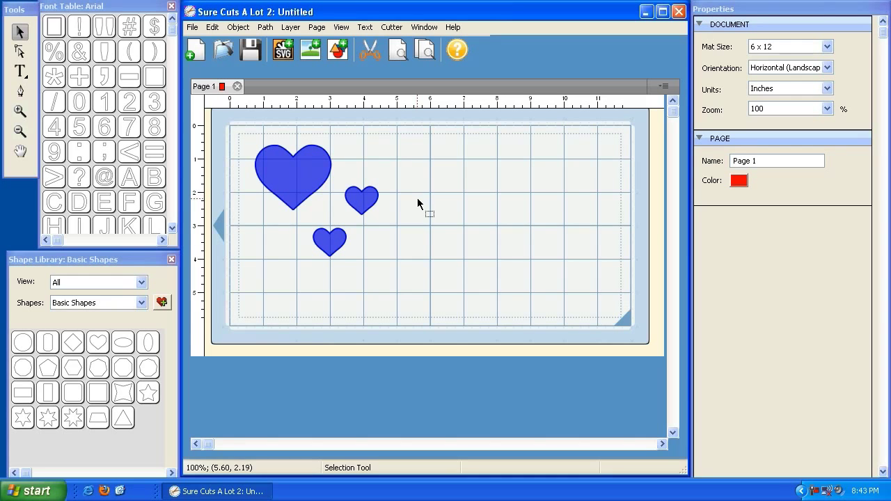
left_click_drag(419, 271, 254, 142)
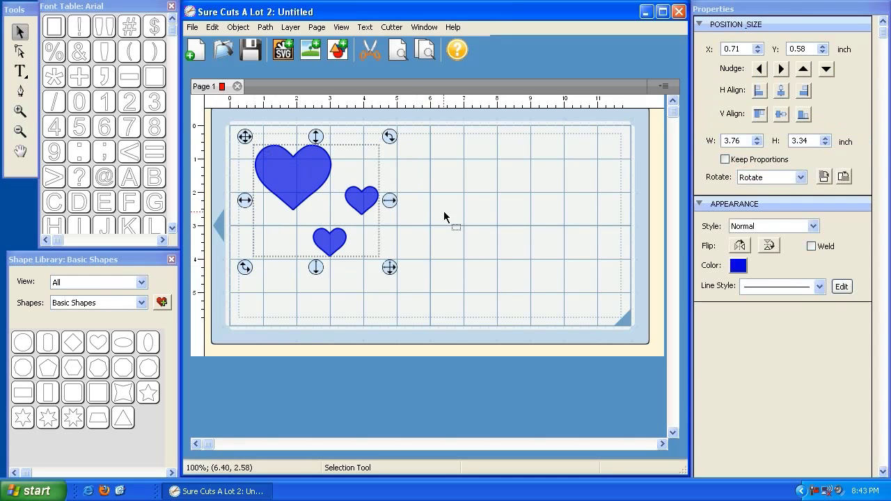
left_click(440, 211)
right_click(475, 194)
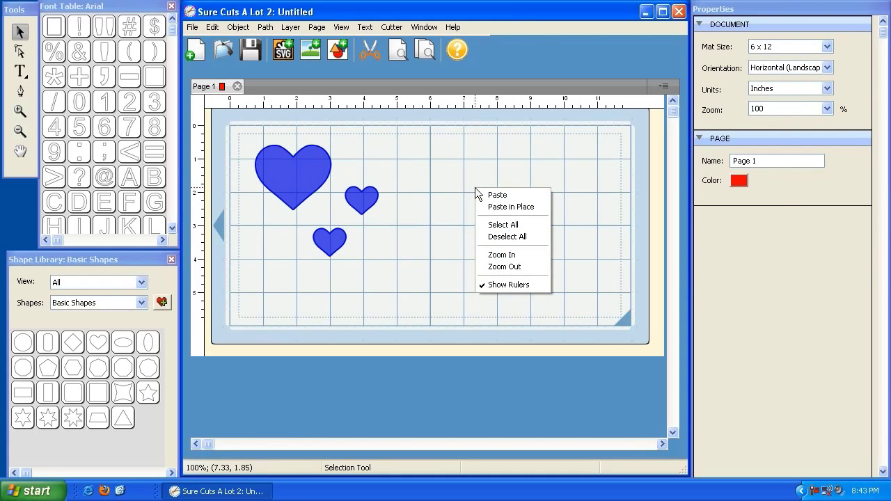
left_click(498, 225)
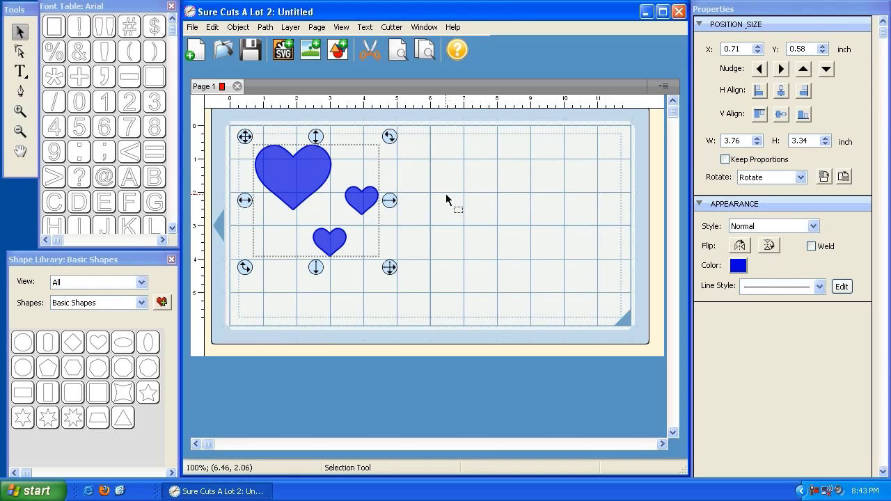
left_click(517, 206)
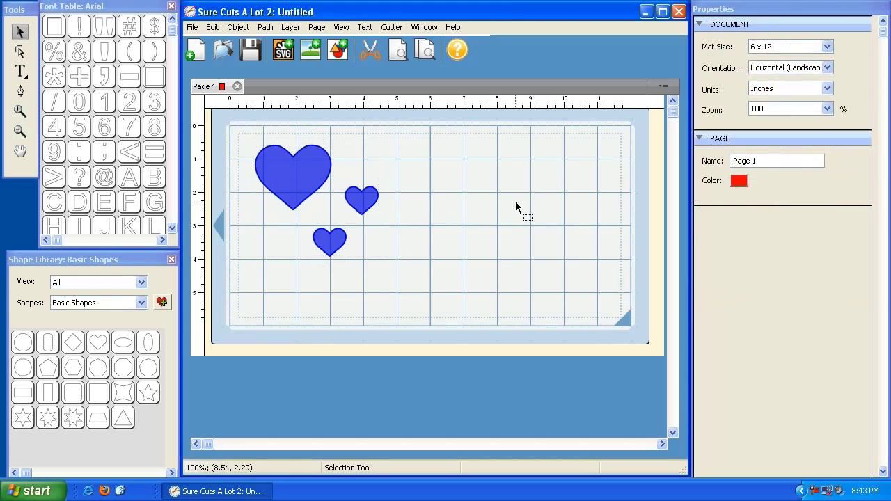
Select the three hearts together and group them into one object.
left_click_drag(416, 265, 245, 139)
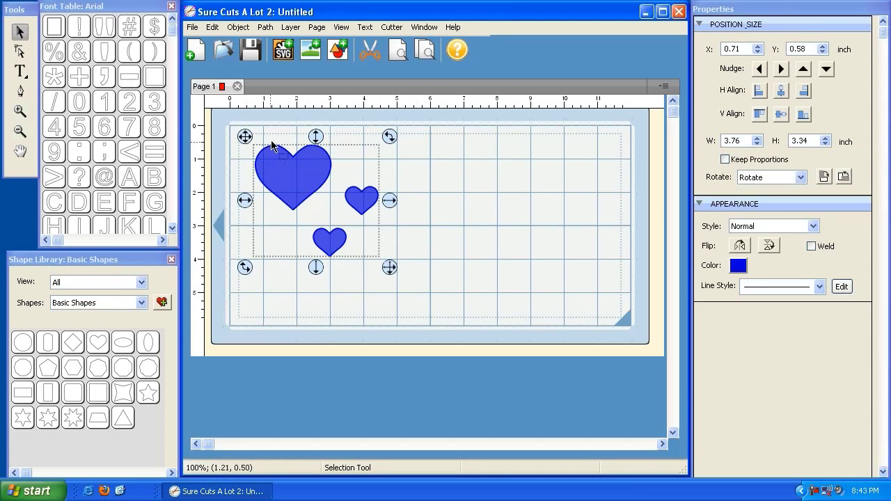
left_click(239, 28)
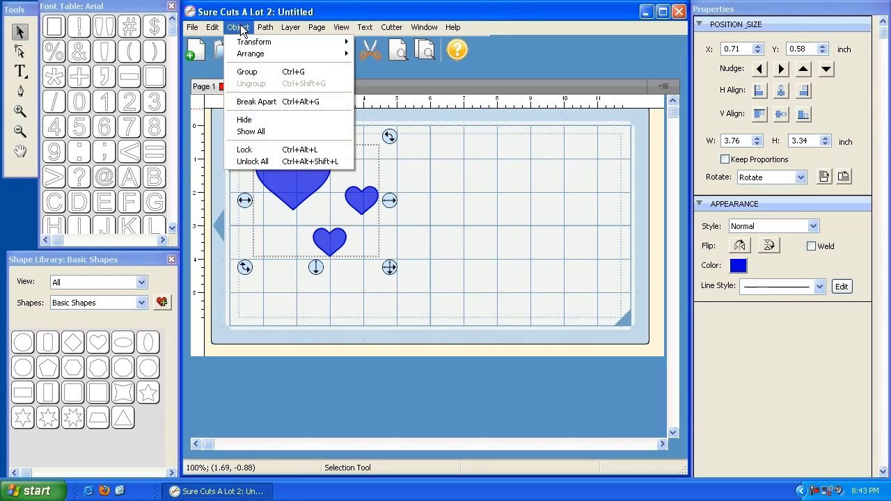
left_click(246, 72)
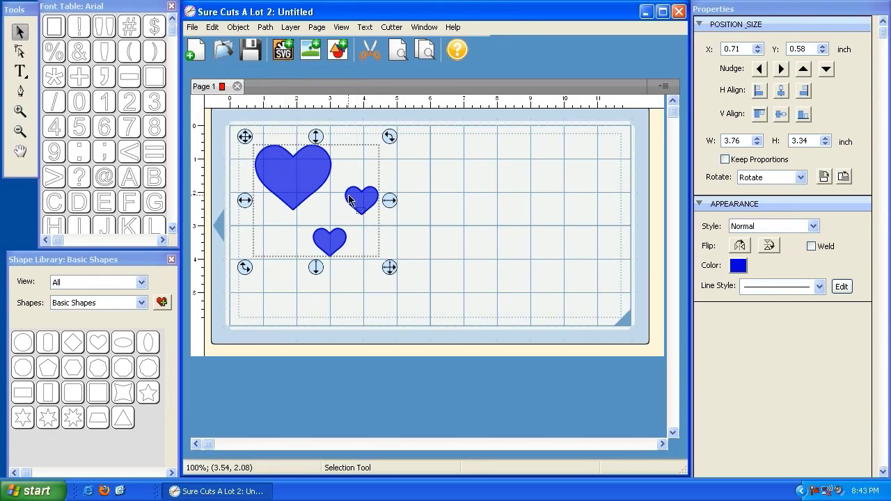
left_click(437, 273)
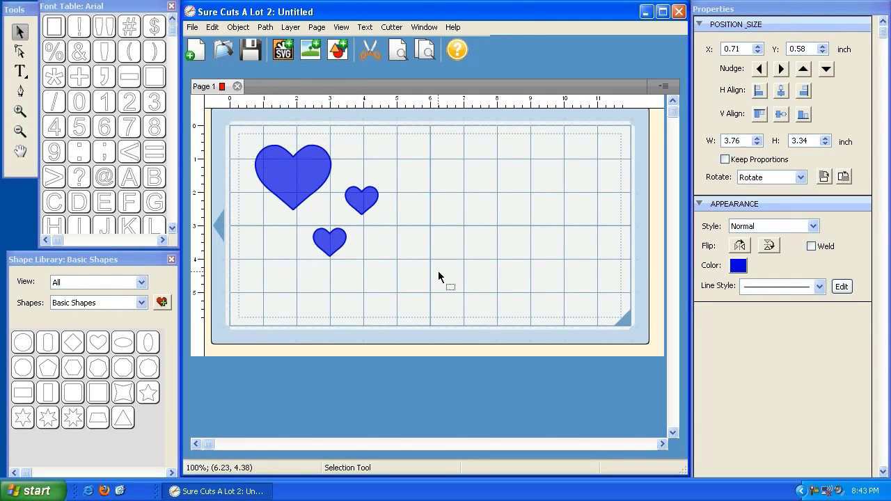
Enlarge and slightly rotate the grouped hearts as one object, and move them to about X 2.69, Y 0.61.
left_click(318, 186)
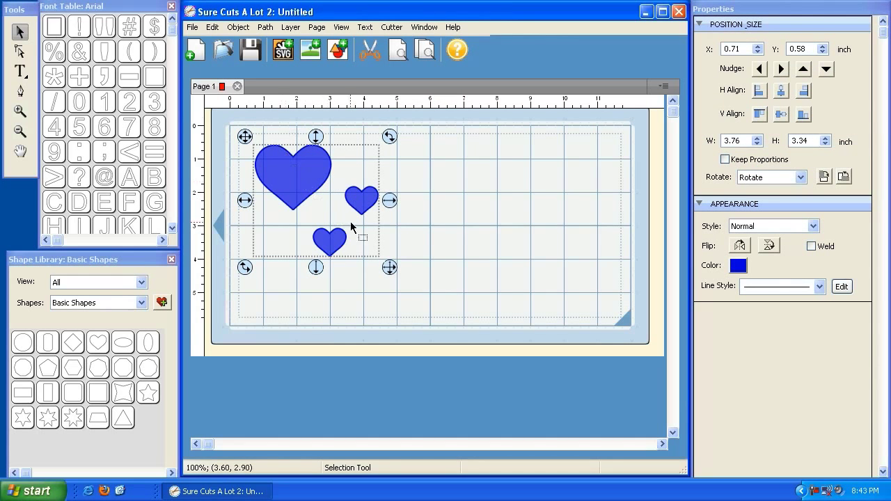
left_click_drag(389, 267, 441, 308)
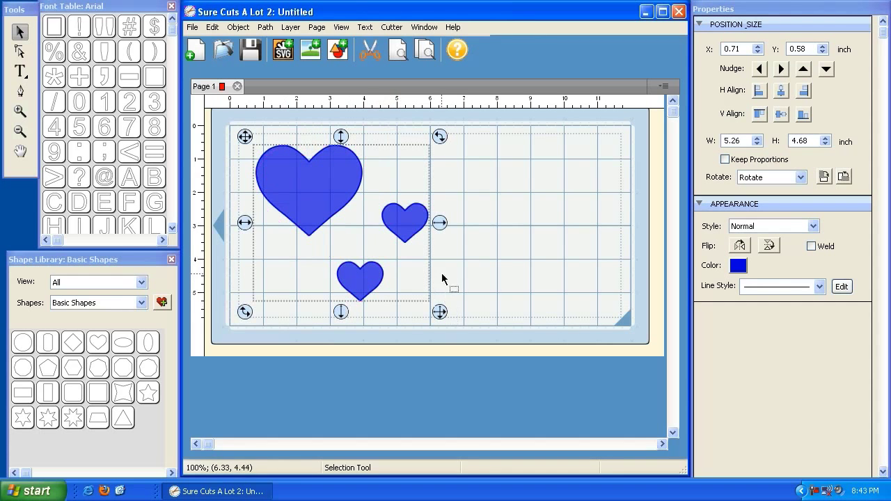
mouse_move(440, 137)
left_mouse_down()
mouse_move(445, 170)
mouse_move(441, 142)
left_mouse_up()
left_click_drag(250, 134, 313, 139)
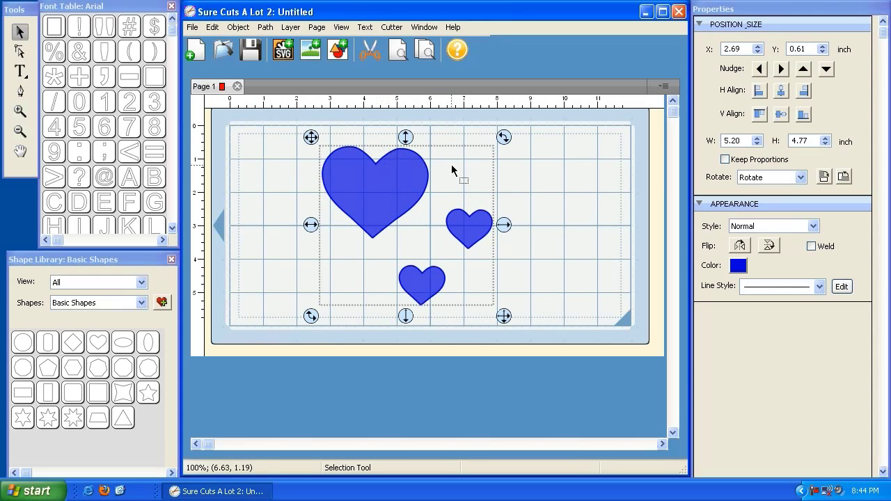
Ungroup the three hearts and select the small ones individually to check that they are separate.
left_click(240, 29)
left_click(247, 71)
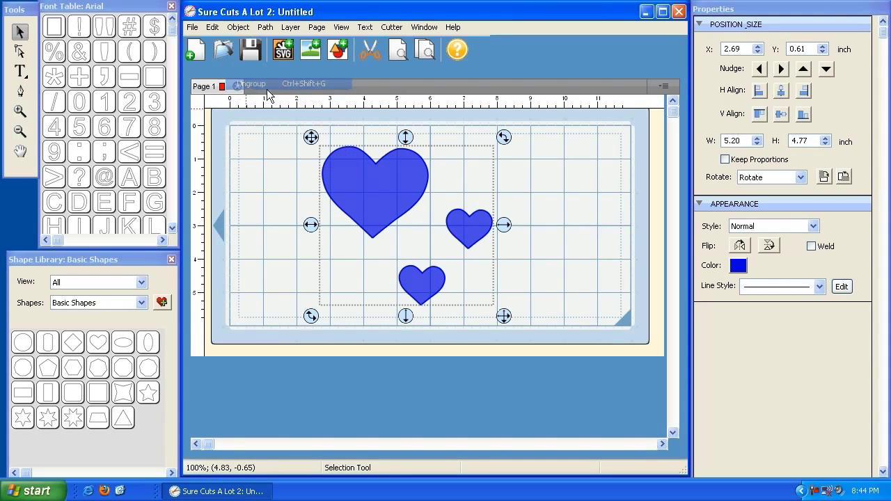
left_click(498, 222)
left_click(486, 224)
left_click(439, 278)
Delete the two small hearts one after the other, keeping only the large heart.
left_click(478, 235)
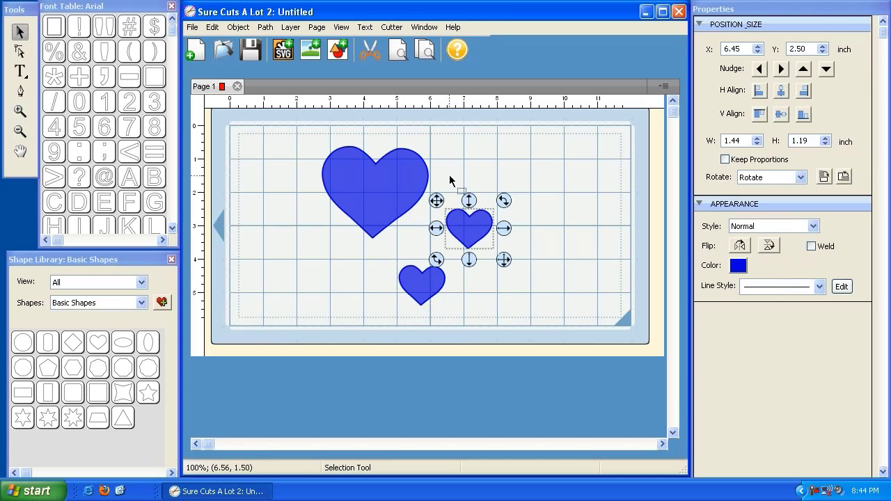
key("Delete")
left_click(424, 290)
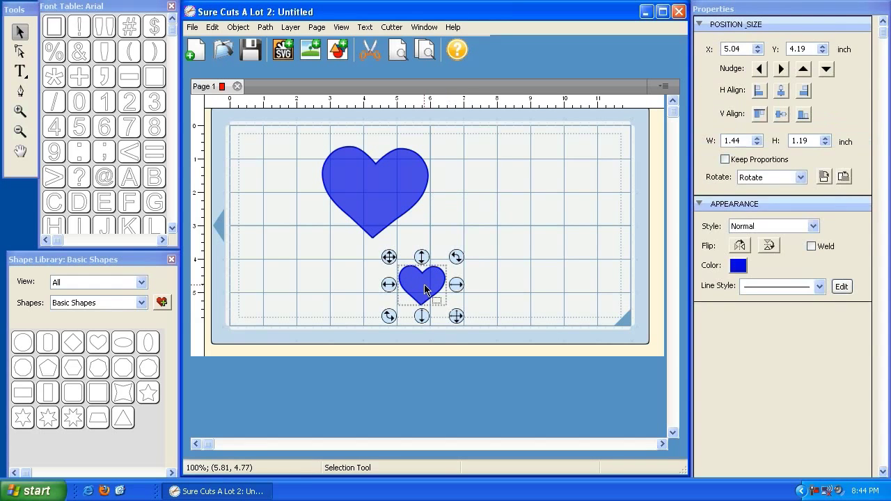
key("Delete")
Enlarge the remaining heart to about 5.35 by 4.44 inches and move it to about X 0.46, Y 0.72.
left_click(412, 199)
left_click_drag(443, 246, 505, 317)
left_click_drag(311, 137, 234, 139)
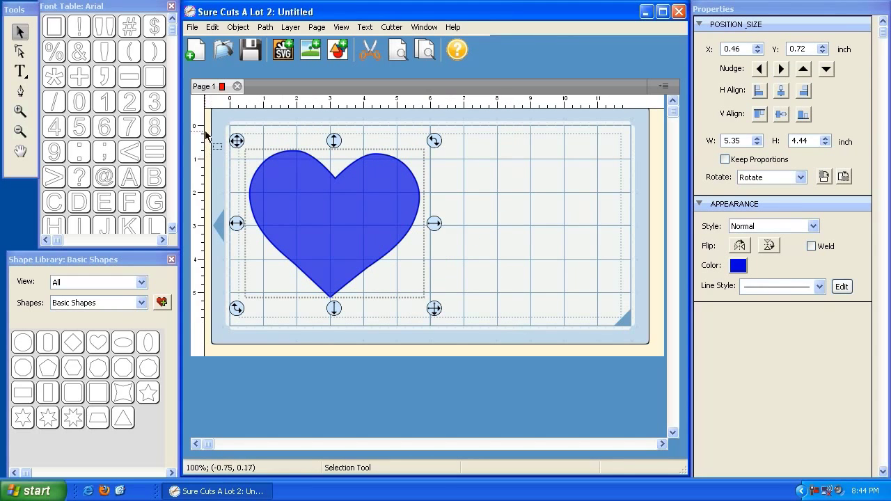
Activate the Type tool and set the text font to Arial Black.
left_click(21, 73)
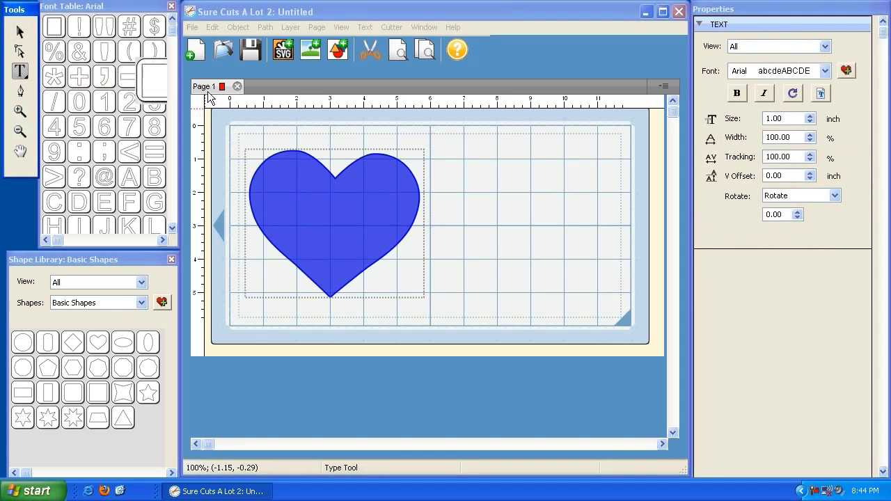
left_click(825, 71)
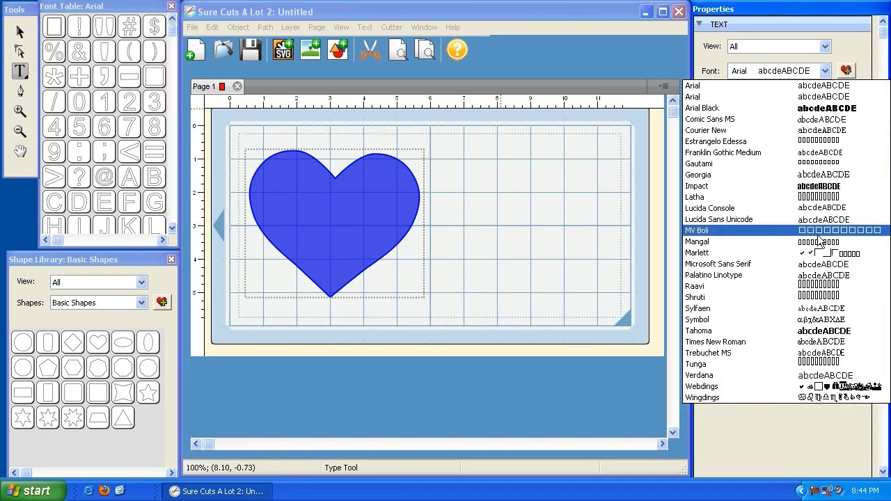
left_click(826, 109)
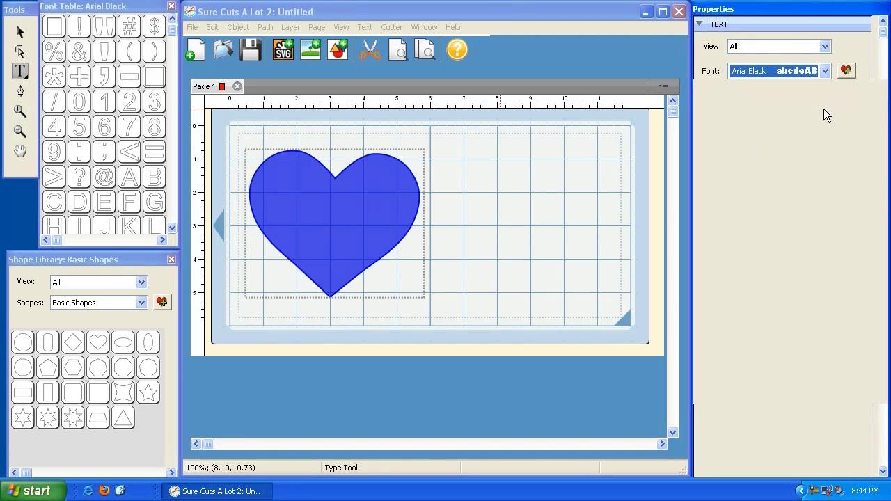
Add the text LOVE to the blank area beside the heart and enlarge it to about 5.15 by 1.33 inches.
left_click(466, 224)
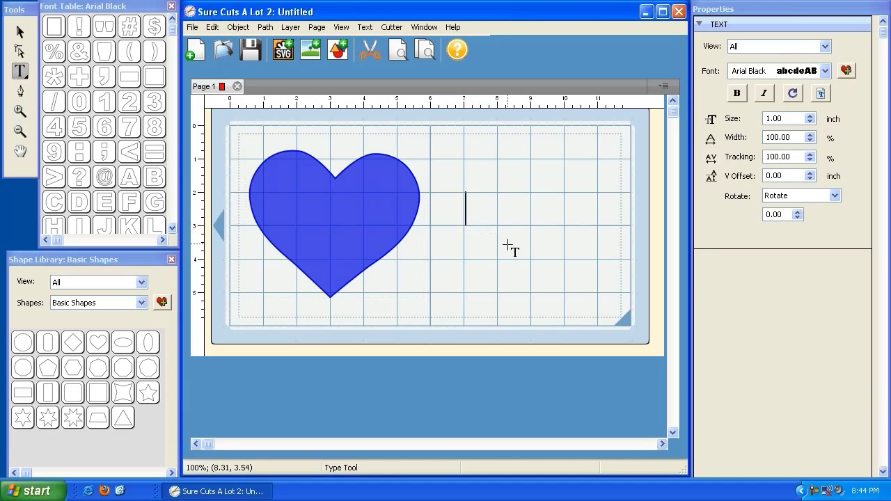
type("LOVE")
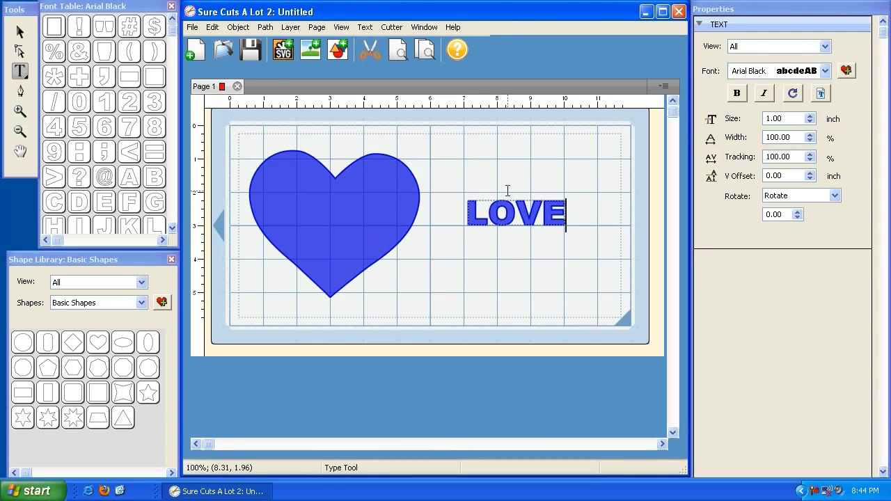
left_click(19, 33)
left_click_drag(463, 199, 434, 152)
left_click_drag(537, 195, 622, 247)
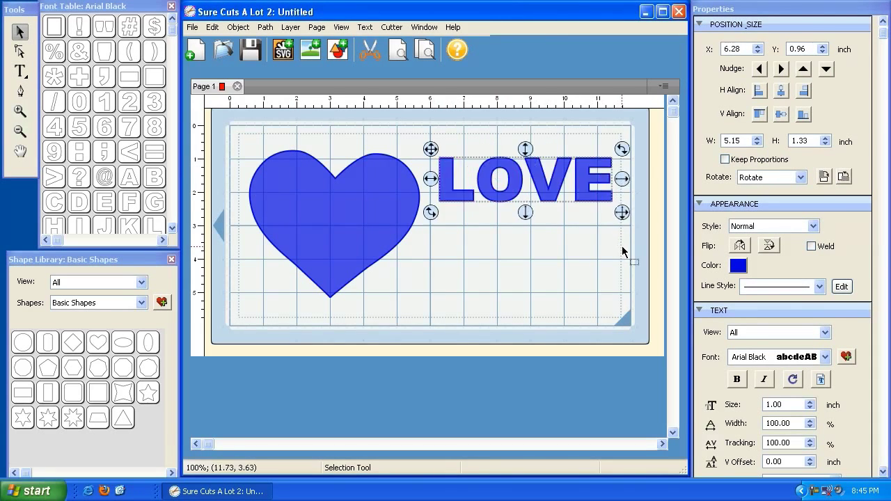
Move the LOVE text as one object to about X 6.11, Y 1.19 and enlarge it to about 5.47 by 1.41 inches.
left_click_drag(441, 161, 423, 249)
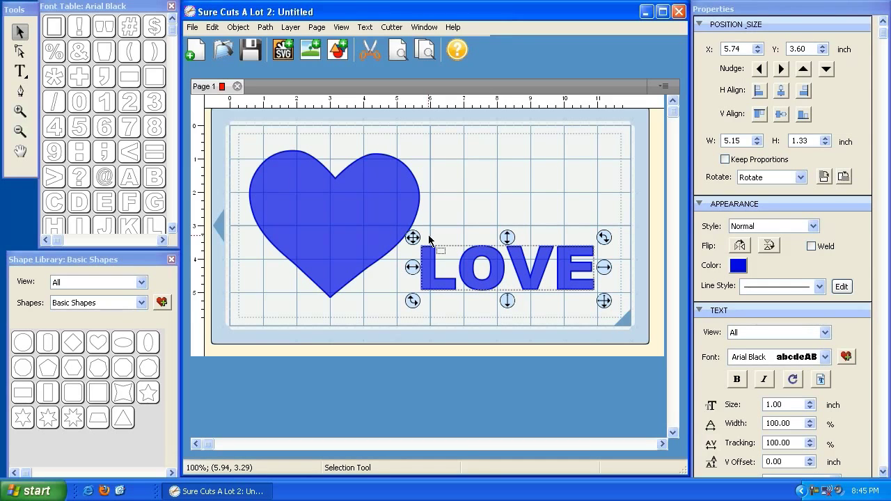
left_click(501, 209)
left_click(497, 267)
left_click_drag(415, 237, 428, 156)
left_click(500, 253)
left_click(536, 201)
left_click(547, 199)
left_click(547, 199)
left_click(543, 256)
left_click(589, 206)
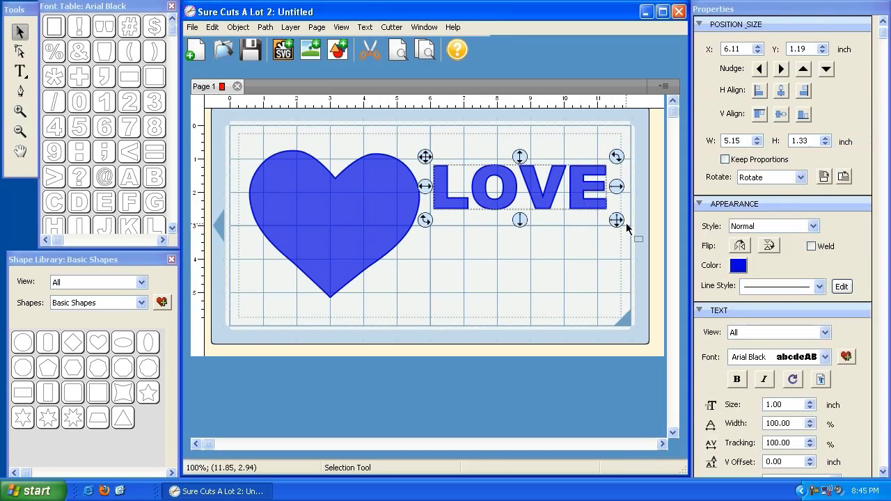
left_click_drag(619, 222, 625, 249)
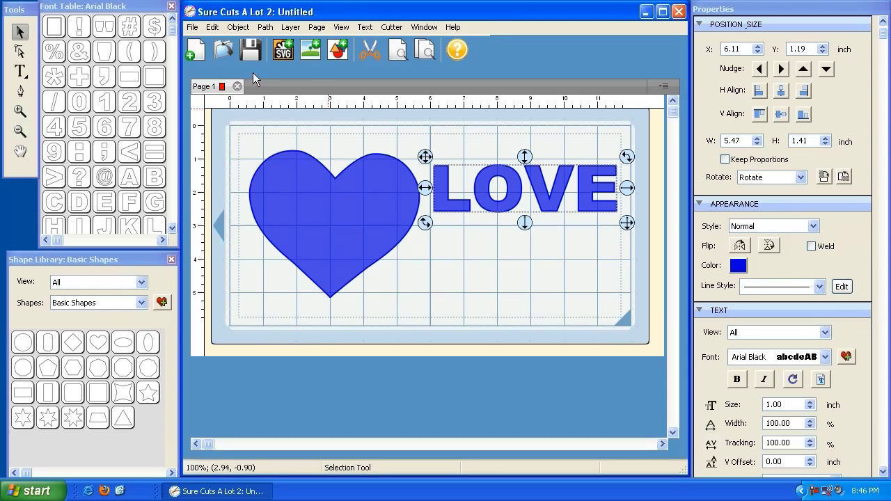
Ungroup the LOVE text and select the letters one by one to check that they are separate.
left_click(239, 27)
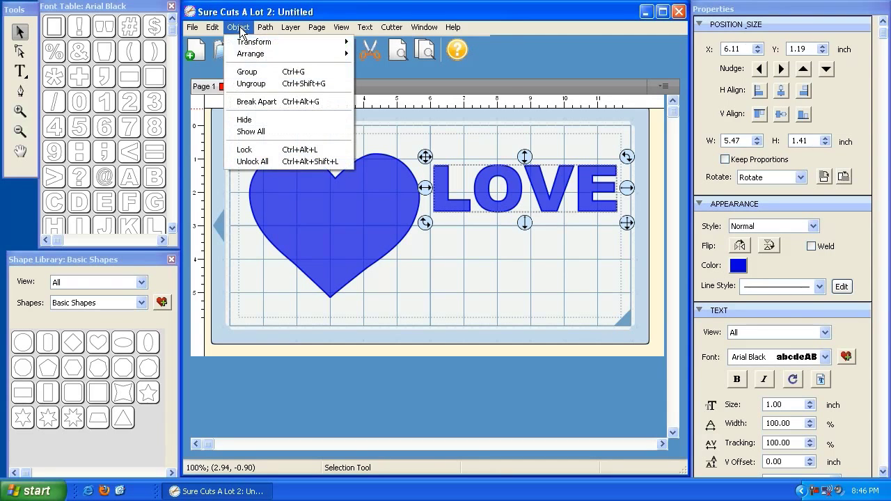
left_click(252, 84)
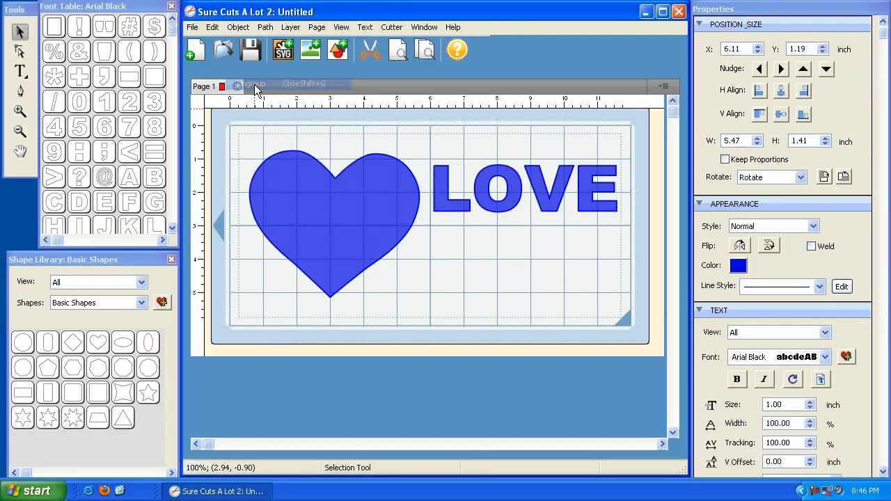
left_click(451, 192)
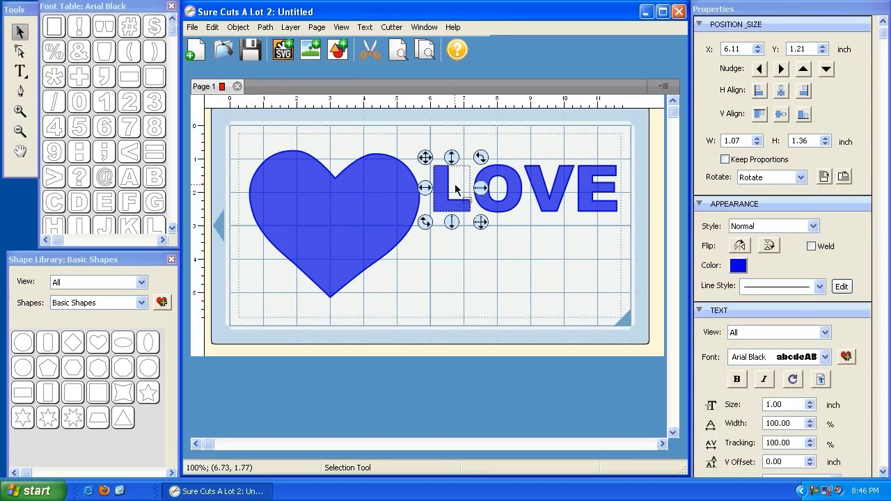
left_click(514, 182)
left_click(549, 189)
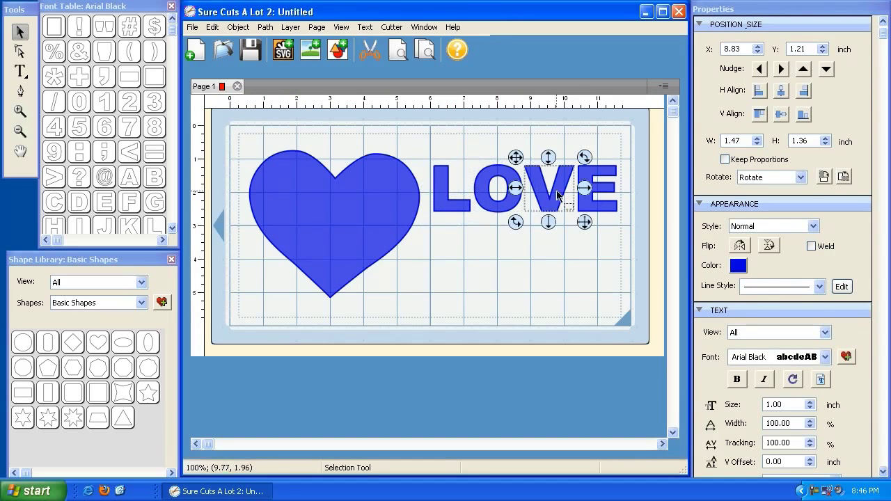
left_click(603, 186)
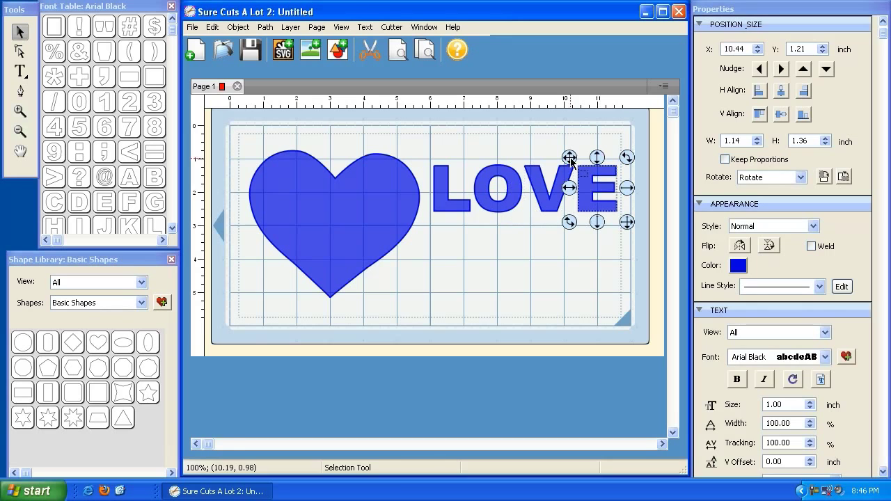
Stagger the letters of LOVE by moving the O and the E down and the V up.
left_click(496, 179)
left_click_drag(468, 159, 470, 203)
left_click(550, 190)
left_click_drag(516, 159, 515, 138)
left_click(604, 209)
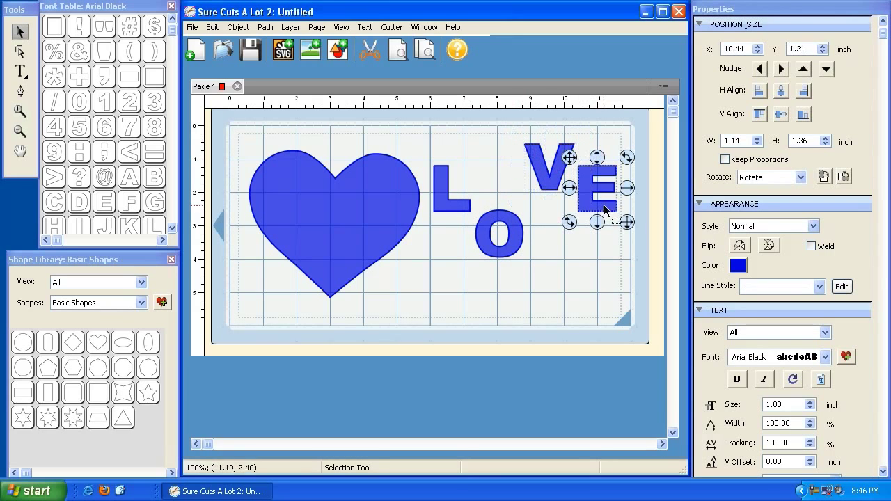
left_click_drag(570, 157, 571, 203)
Reduce the stagger by raising the O, lowering the V and moving the E up closer to the V.
left_click(499, 230)
left_click_drag(468, 202, 466, 174)
left_click(550, 176)
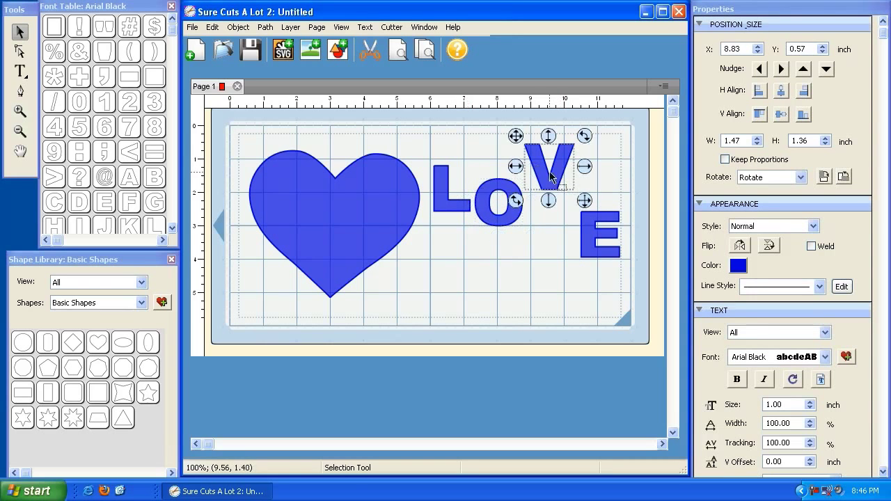
left_click_drag(516, 136, 510, 154)
left_click(599, 227)
left_click_drag(577, 207, 553, 173)
left_click(558, 298)
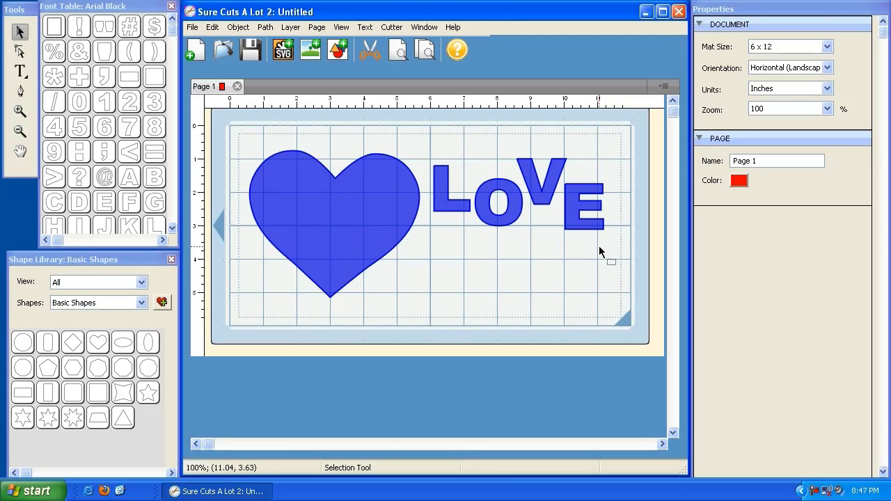
Group the four staggered letters and select different letters to check that they act as one object.
left_click_drag(614, 245, 427, 145)
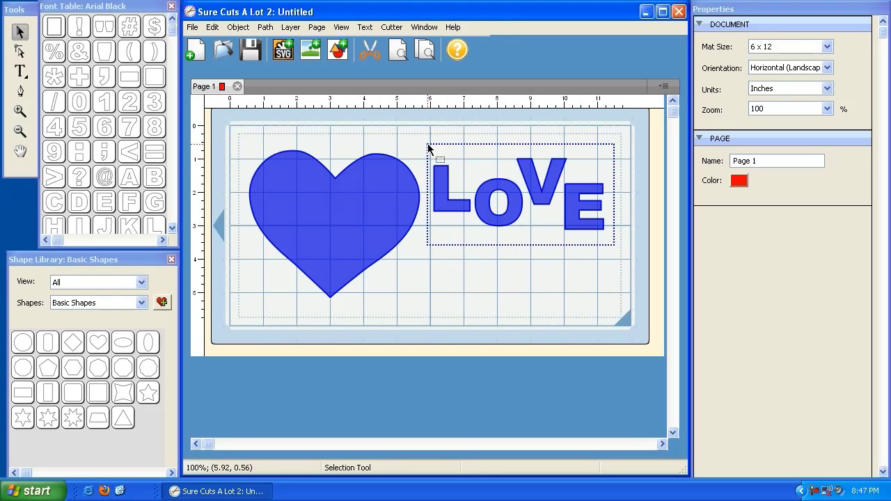
left_click_drag(427, 145, 427, 145)
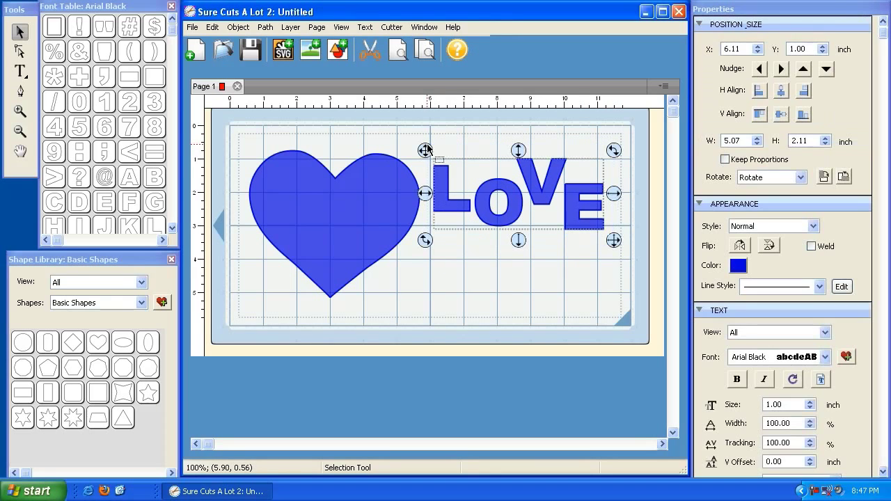
left_click(239, 28)
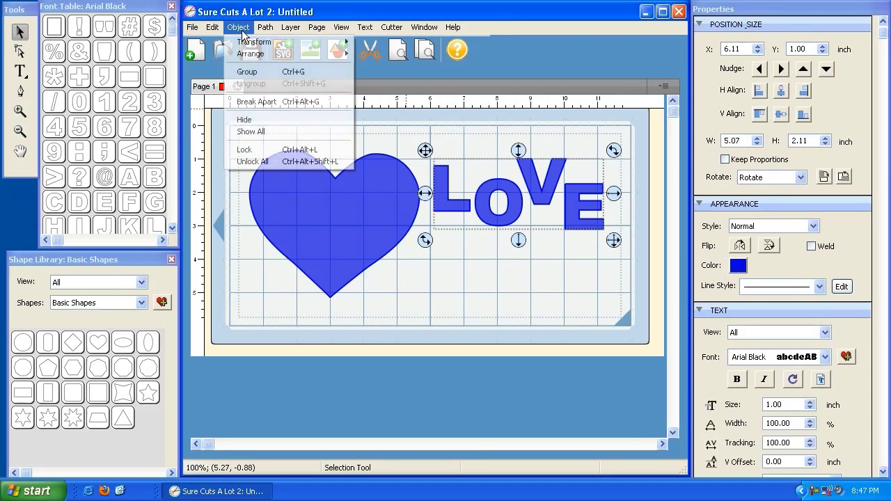
left_click(248, 74)
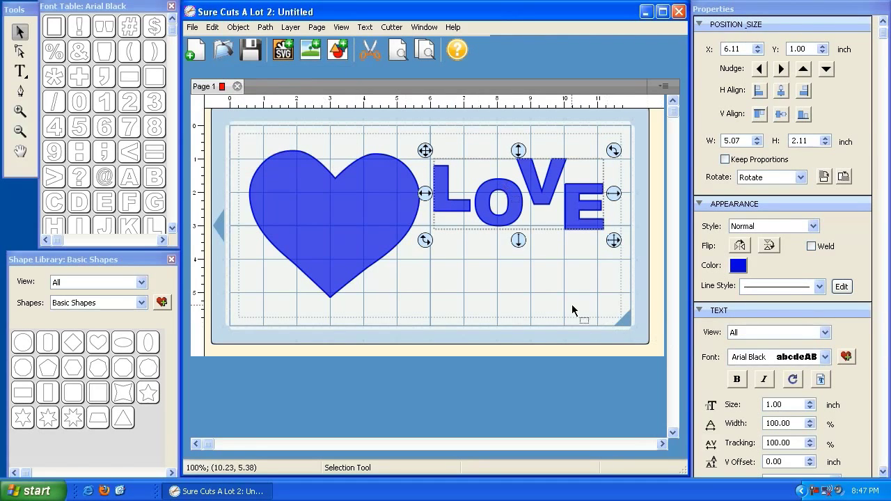
left_click(628, 260)
left_click(586, 214)
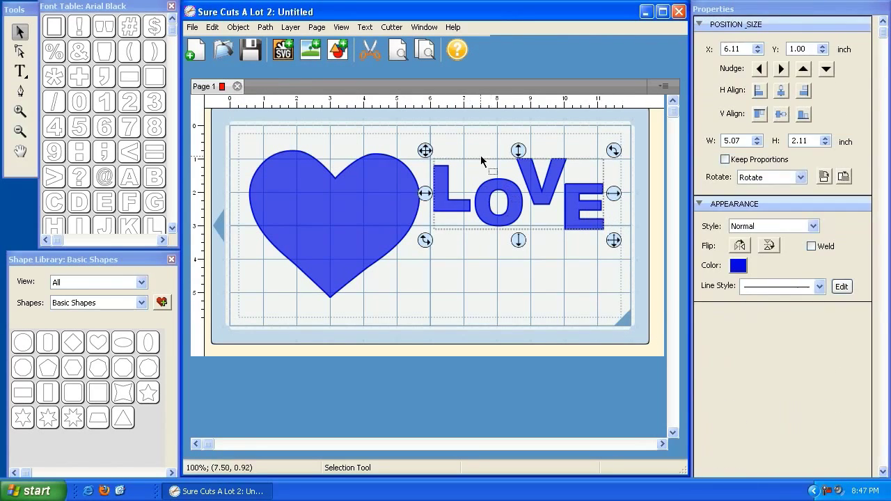
left_click(453, 184)
left_click(483, 188)
Shrink the grouped LOVE letters to about 3.69 by 1.54 inches and place them inside the heart at about X 1.32, Y 1.71.
mouse_move(616, 245)
left_mouse_down()
mouse_move(558, 200)
mouse_move(582, 245)
mouse_move(641, 252)
mouse_move(619, 241)
left_mouse_up()
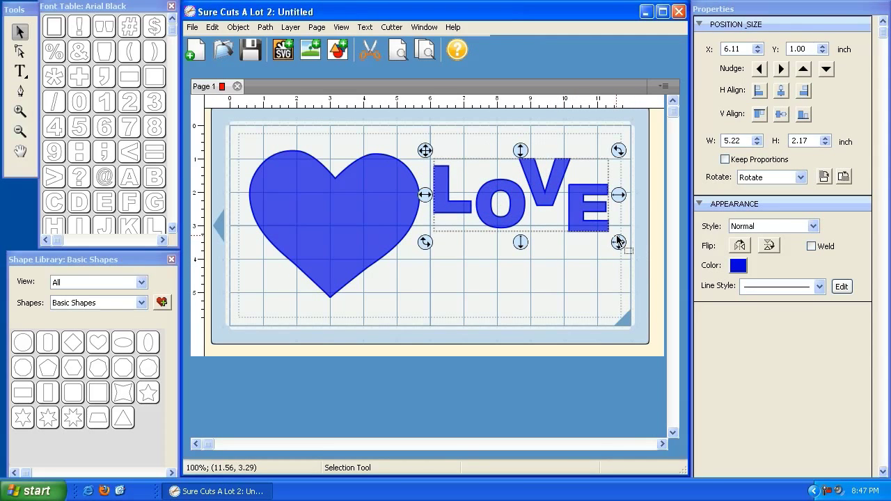
left_click_drag(618, 242, 585, 227)
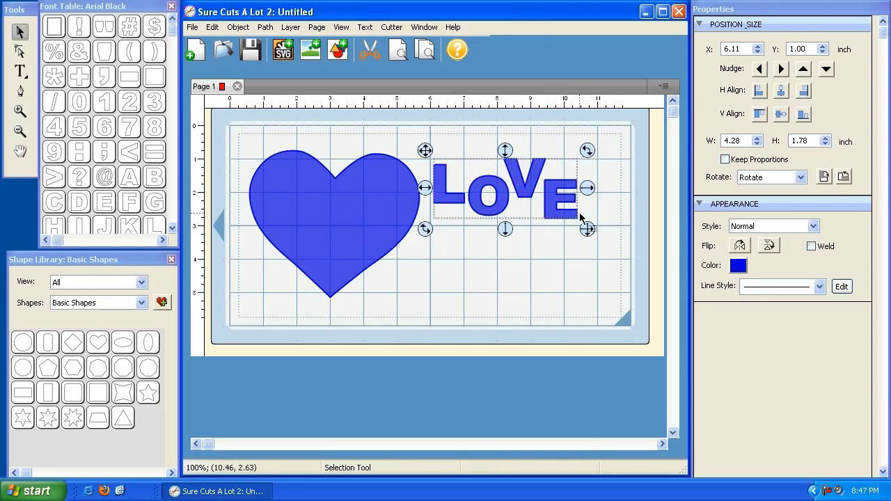
left_click_drag(427, 155, 257, 173)
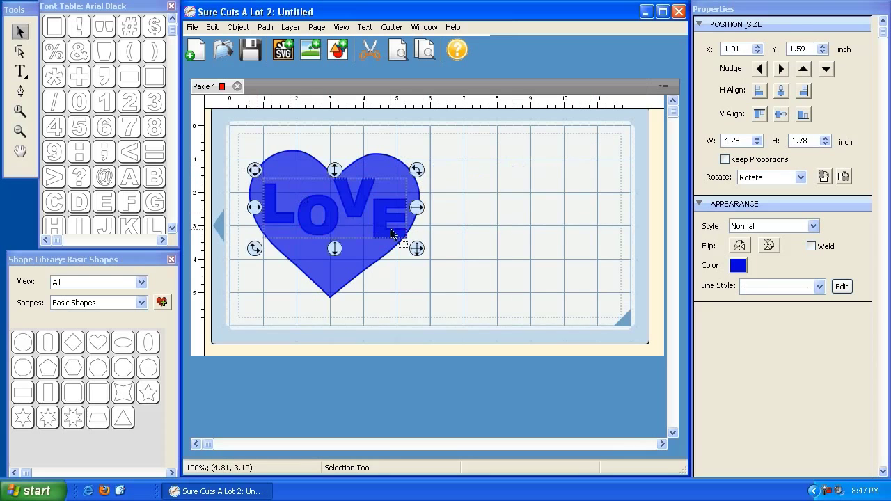
left_click_drag(415, 248, 414, 248)
left_click_drag(255, 168, 260, 175)
left_click_drag(405, 247, 402, 244)
left_click_drag(259, 175, 264, 174)
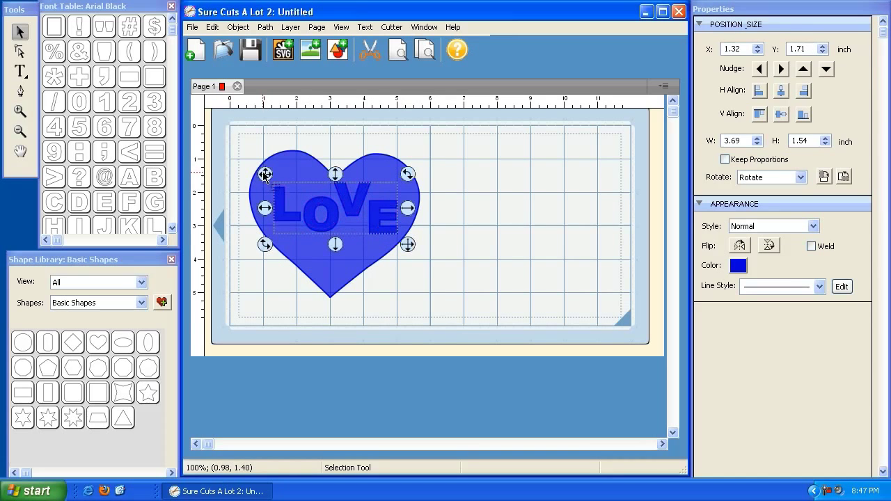
Deselect the letters and preview the cut lines of the heart and LOVE design, returning to the filled view.
left_click(512, 213)
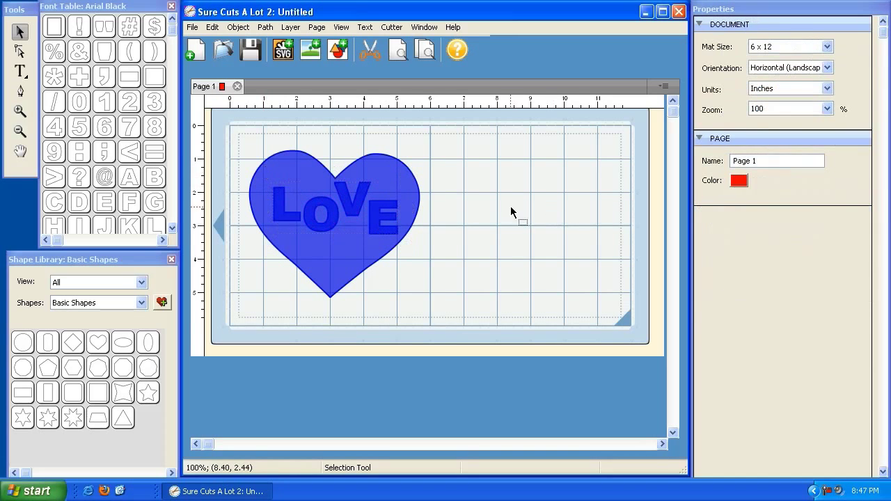
left_click(399, 54)
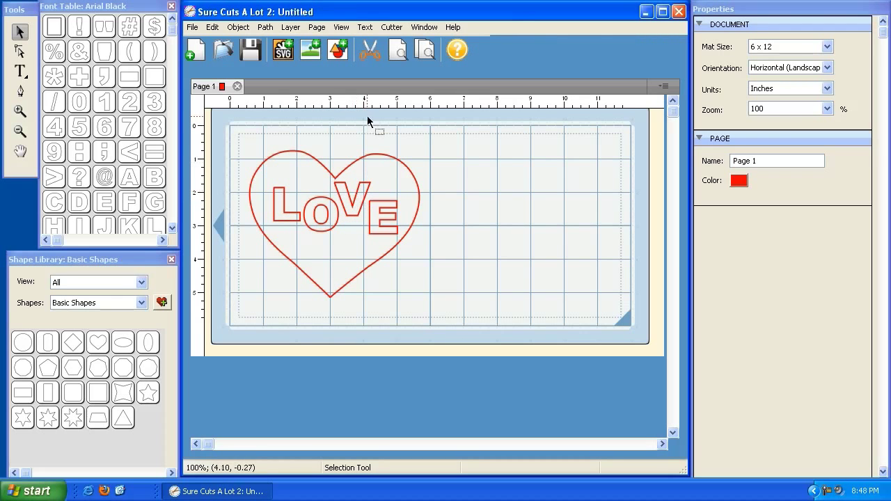
left_click(401, 55)
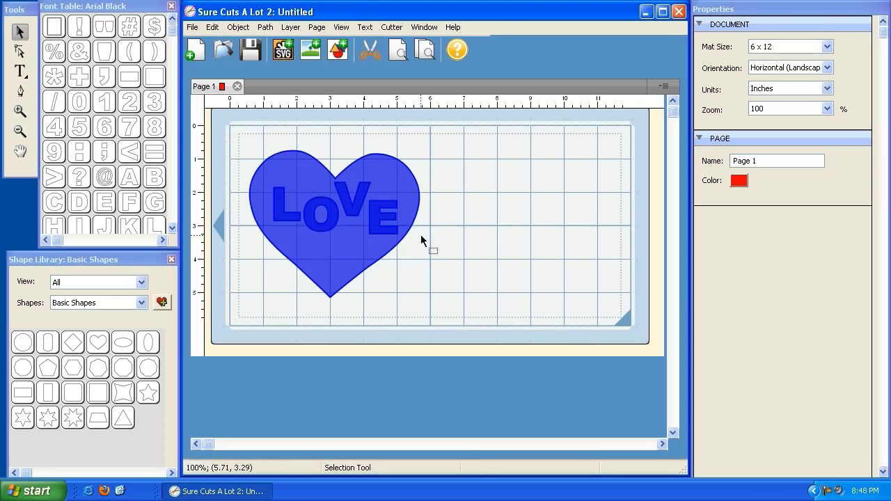
Select the heart together with the LOVE letters and group them into one object.
left_click_drag(452, 310, 243, 137)
left_click_drag(448, 315, 248, 136)
left_click(240, 27)
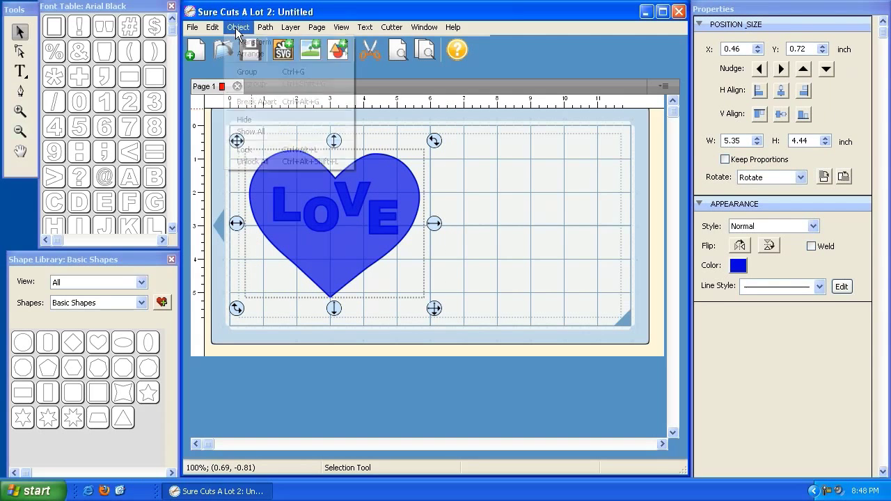
left_click(256, 73)
left_click(496, 221)
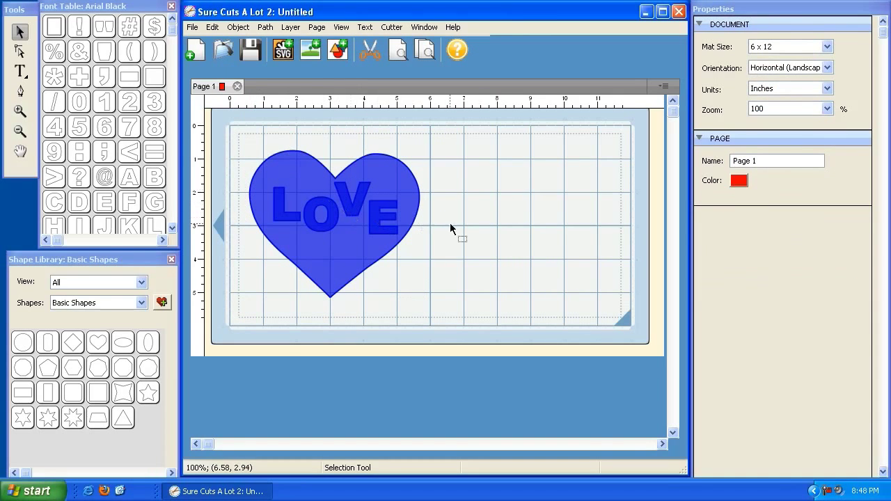
Shrink the grouped heart to about 2.40 by 1.99 inches and move it to about X 0.44, Y 0.47.
left_click(368, 204)
left_click_drag(237, 140, 331, 140)
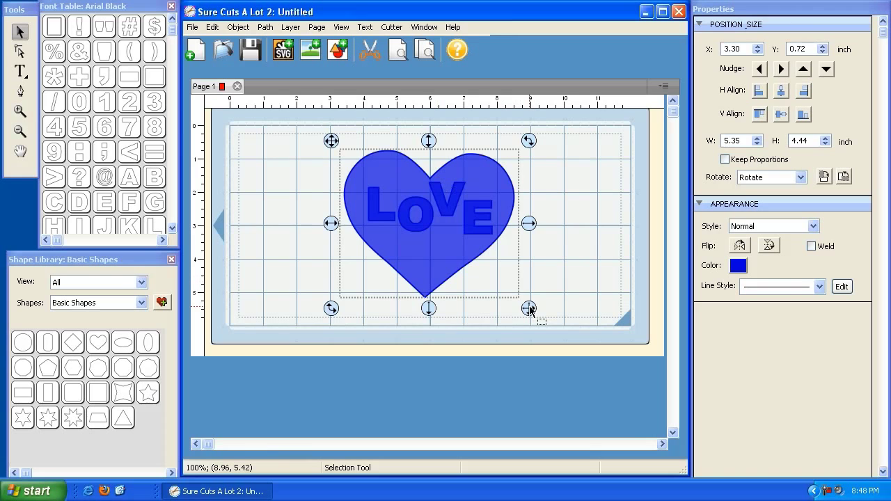
left_click_drag(529, 308, 469, 223)
left_click_drag(469, 257, 430, 225)
left_click_drag(331, 141, 236, 132)
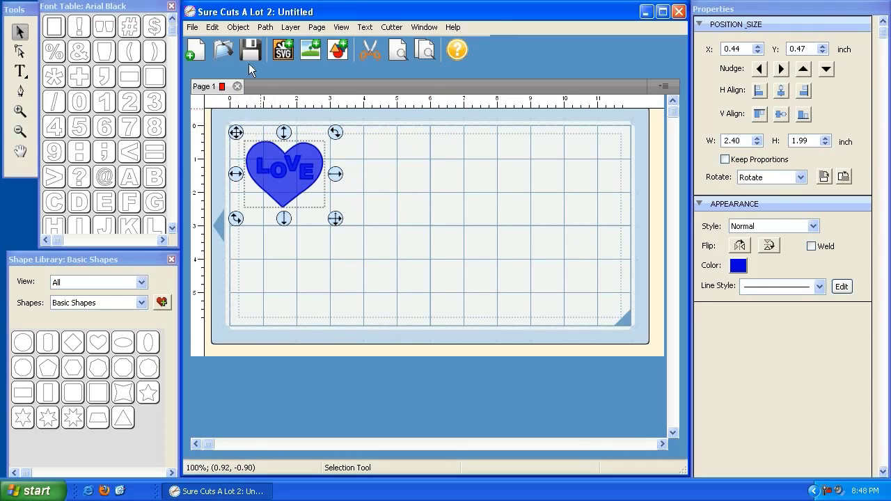
Fill the mat with copies of the grouped heart using Paste (Auto Fill) and delete the original that overlaps the first copy.
left_click(213, 28)
left_click(218, 82)
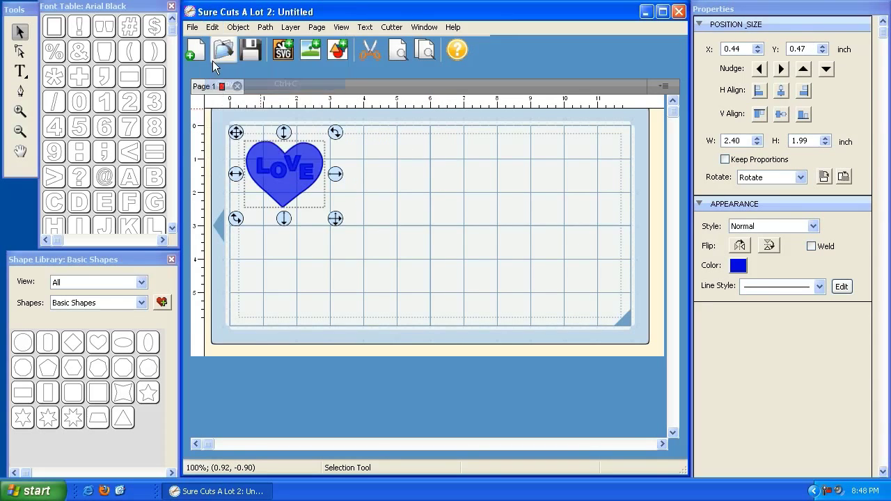
left_click(212, 28)
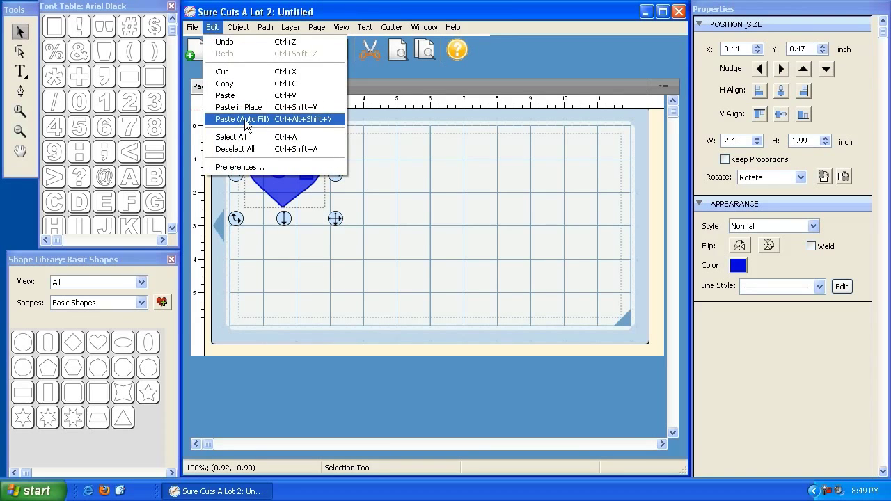
left_click(245, 119)
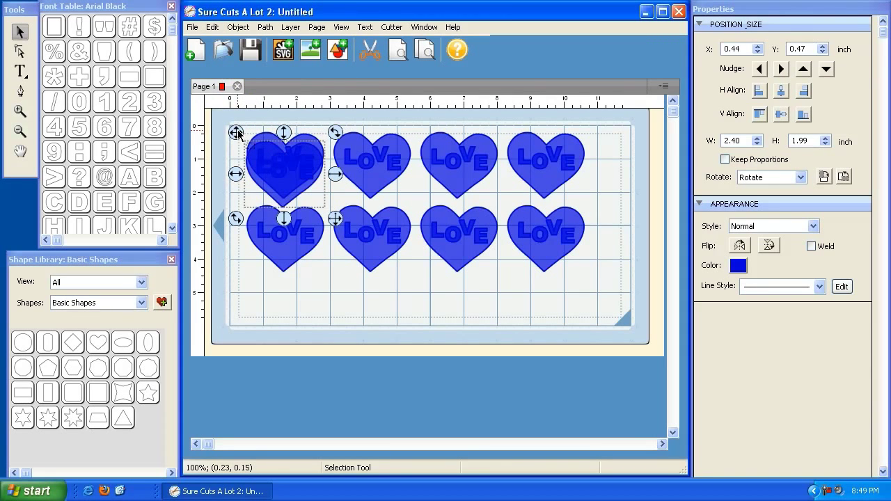
left_click(238, 134)
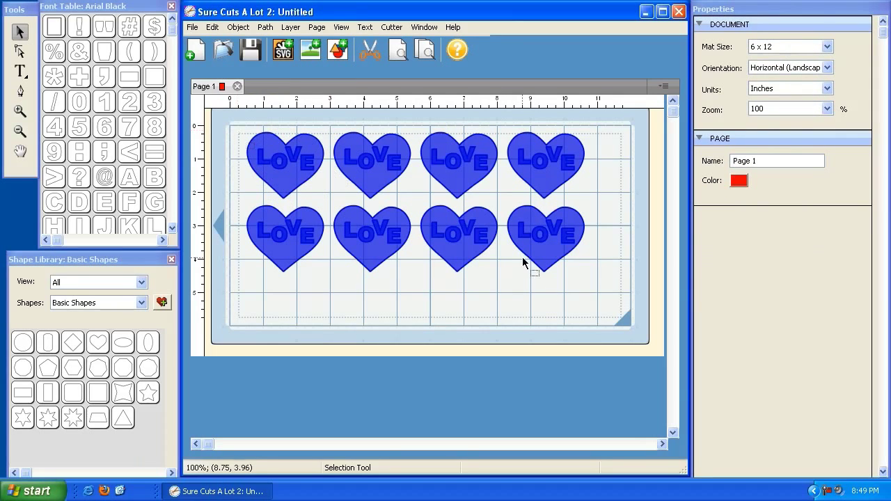
Select all the LOVE hearts and move them together to about X 1.01, Y 1.01.
left_click_drag(603, 295, 279, 144)
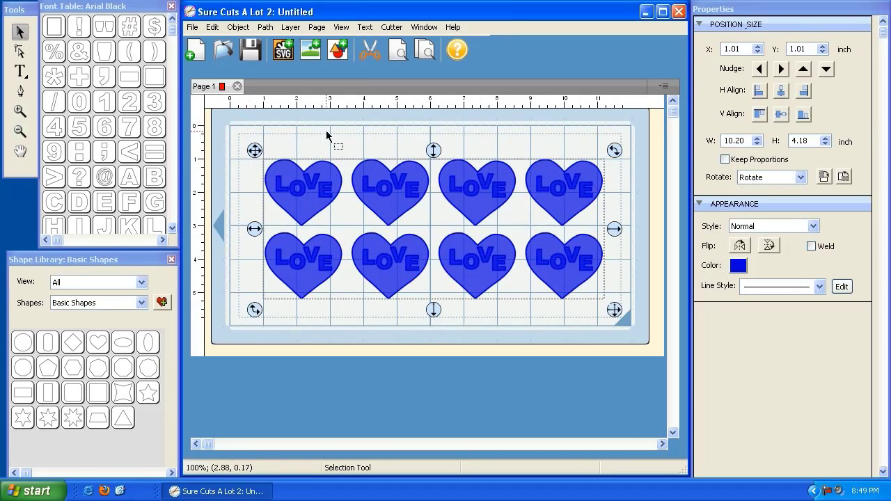
Deselect the hearts, check the Cricut model and firmware selection shown before cutting, and close it without cutting.
left_click(327, 136)
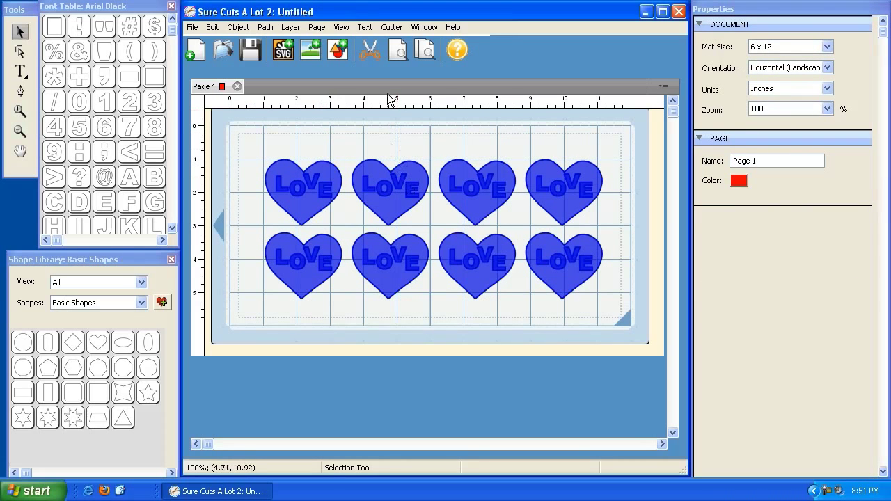
left_click(369, 52)
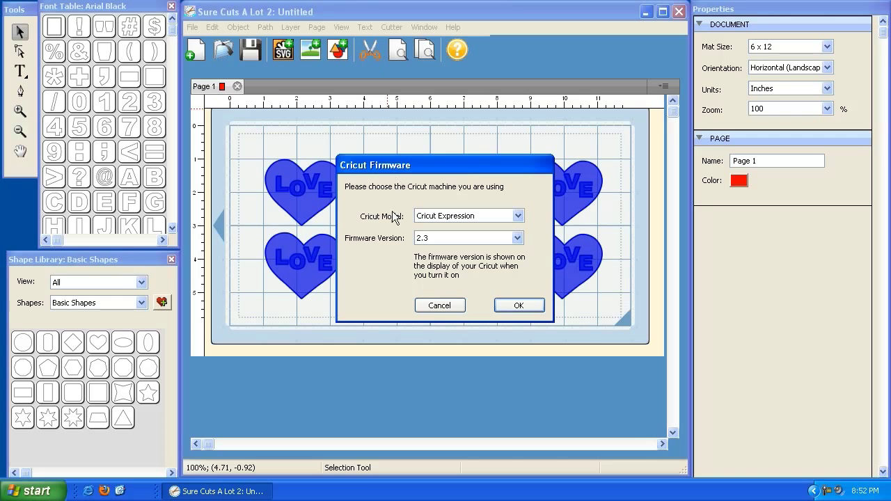
left_click(440, 306)
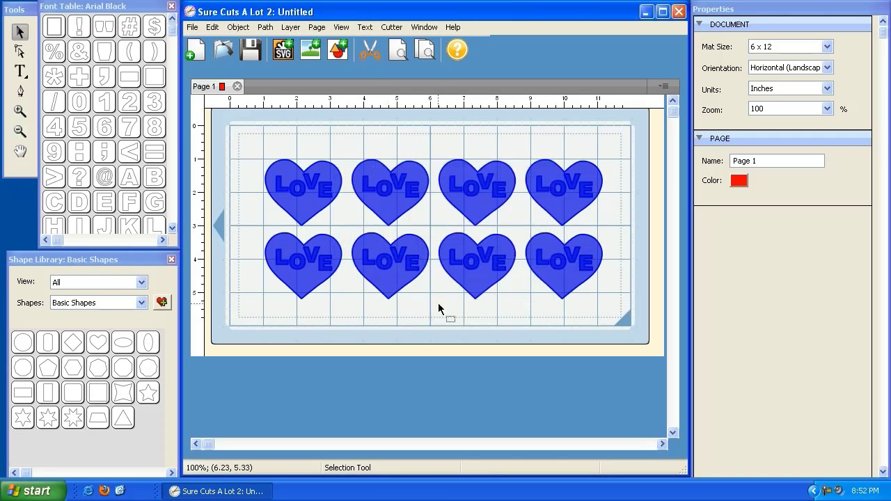
Turn on Remember Cricut Model and Firmware in the cutter preferences and save the setting.
left_click(212, 27)
left_click(249, 168)
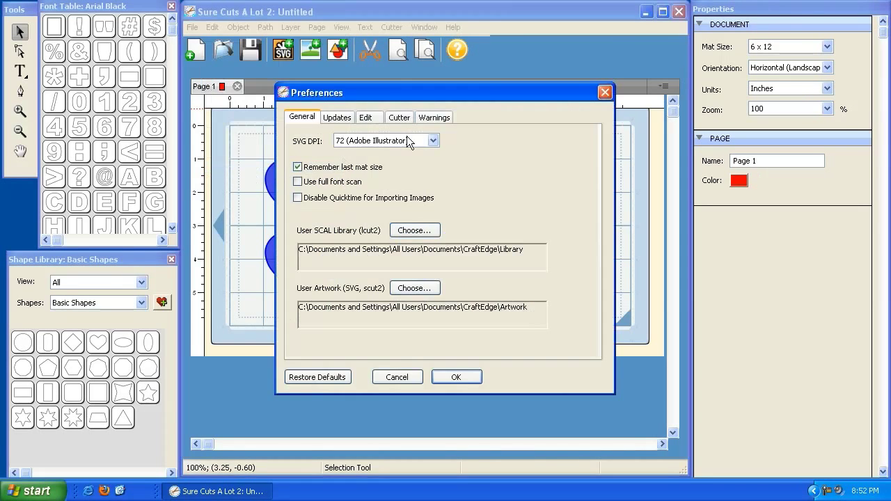
left_click(399, 119)
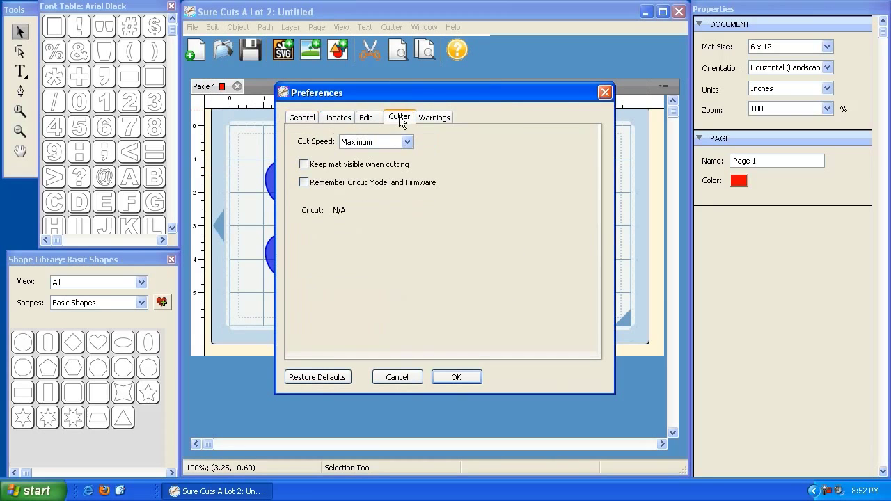
left_click(304, 183)
left_click(451, 377)
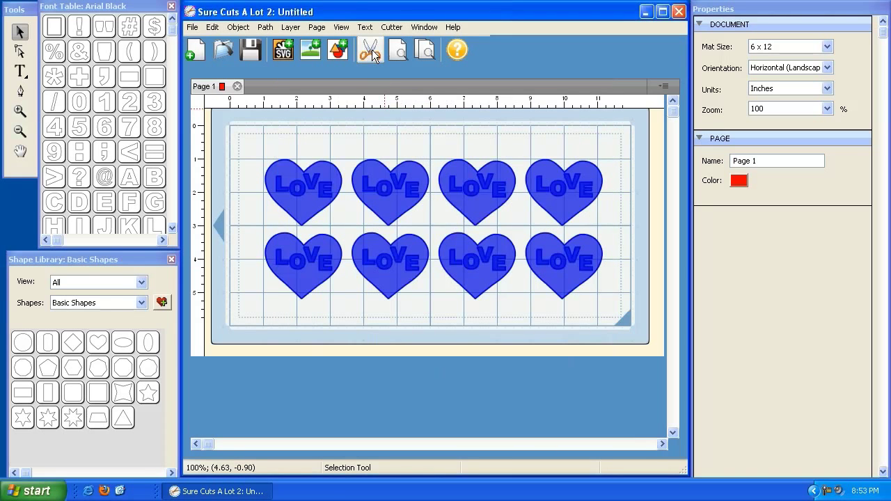